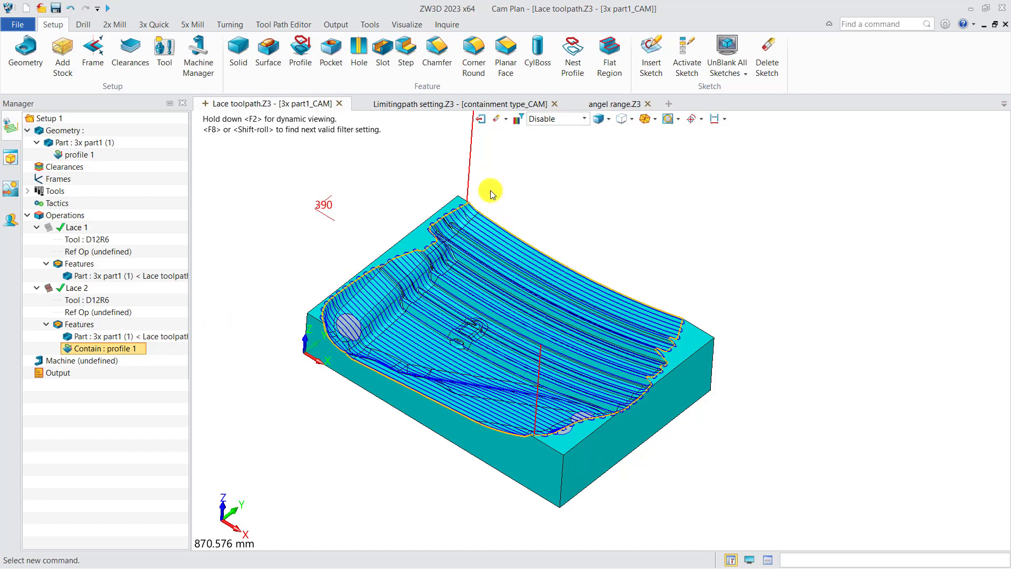
Step: Switch to the containment type setup in Limiting&path setting.Z3 and review the containment type options of Lace 1_silhouette
{"action": "left_click", "coordinate": [414, 104]}
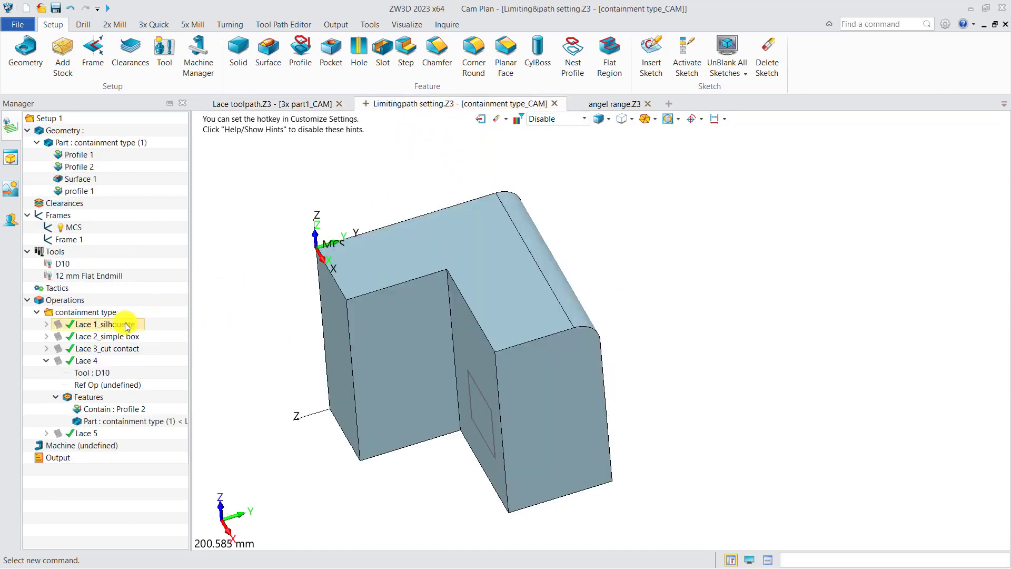
{"action": "double_click", "coordinate": [87, 325]}
{"action": "left_click", "coordinate": [245, 184]}
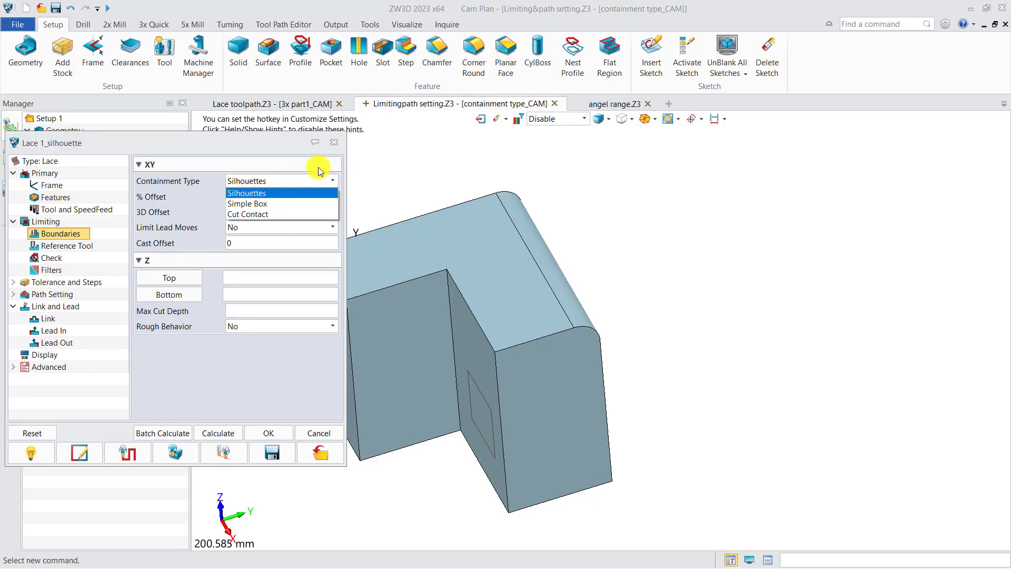
{"action": "left_click", "coordinate": [337, 145]}
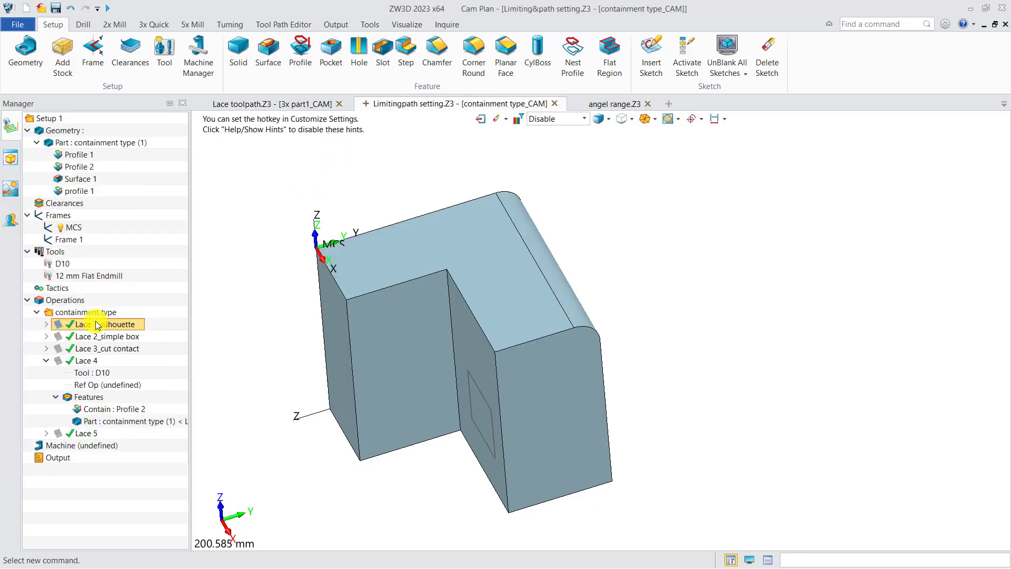
Step: Display the Lace 1_silhouette toolpath alone and the Lace 2_simple box toolpath alone to compare their coverage of the upper face
{"action": "left_click", "coordinate": [59, 325]}
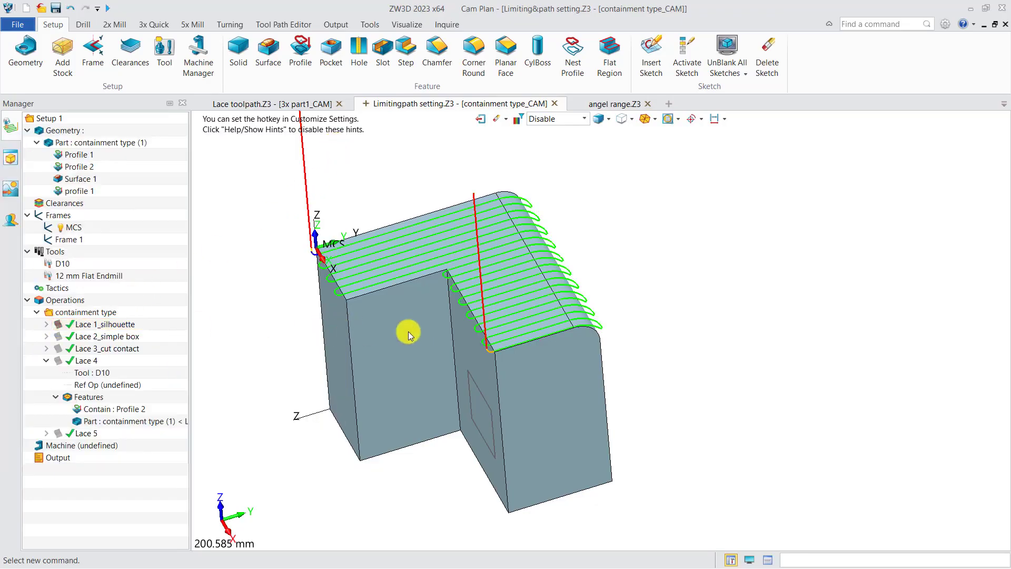
{"action": "right_click_drag", "start_coordinate": [407, 342], "coordinate": [404, 348]}
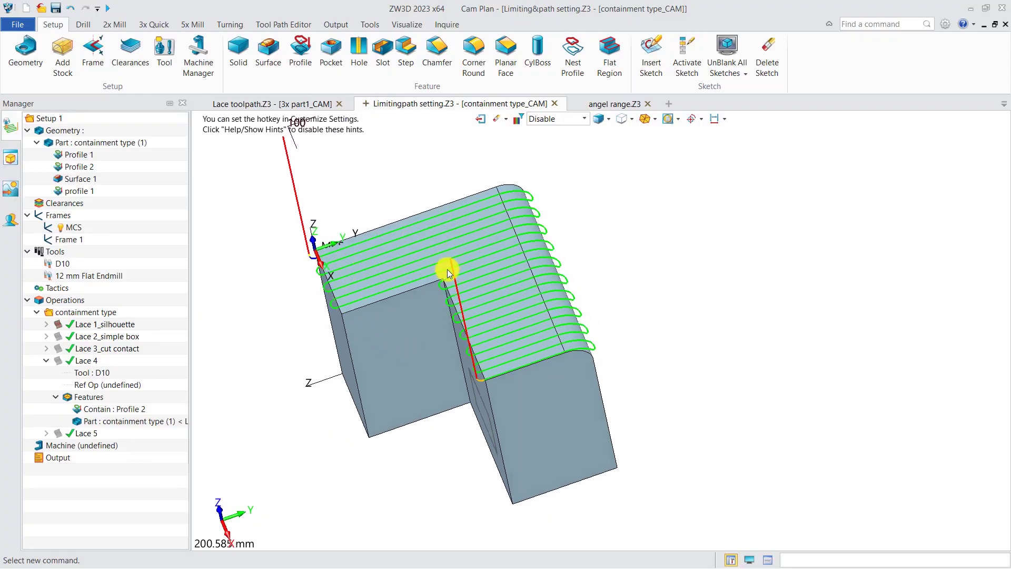
{"action": "left_click", "coordinate": [62, 325]}
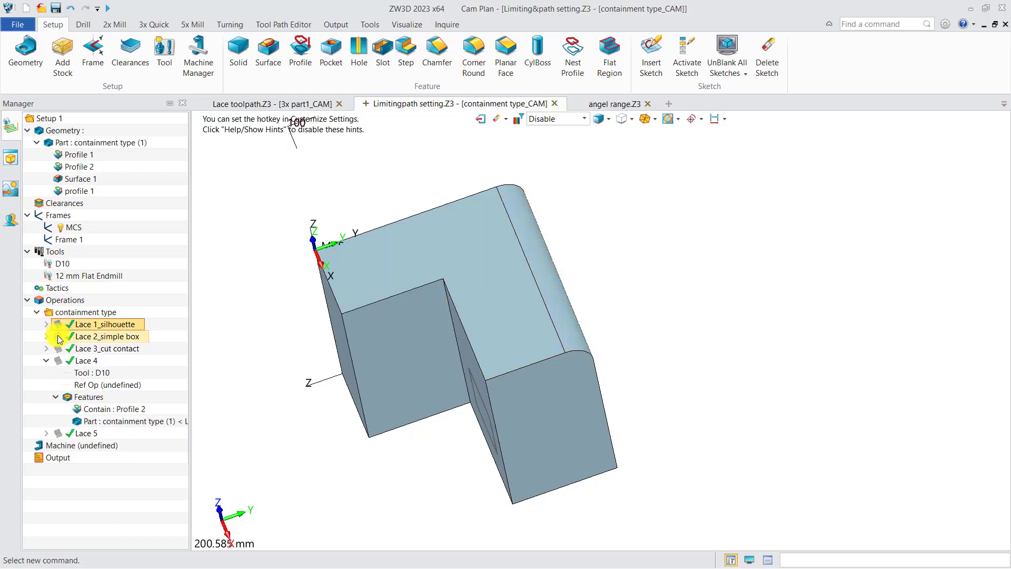
{"action": "left_click", "coordinate": [58, 337]}
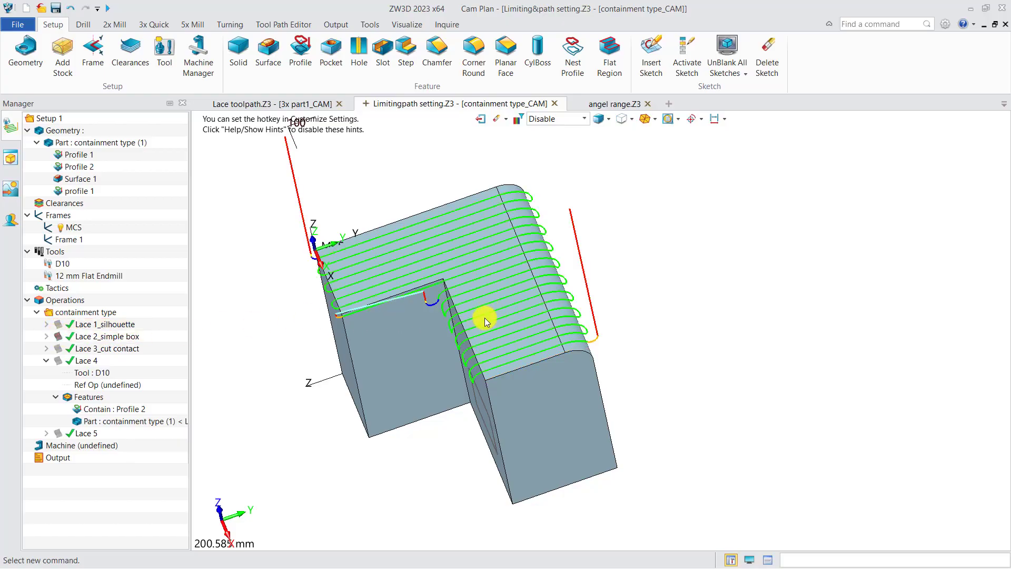
Step: Show the Lace 3_cut contact toolpath in place of Lace 2_simple box and examine it from the side at the rounded edge
{"action": "left_click", "coordinate": [58, 338]}
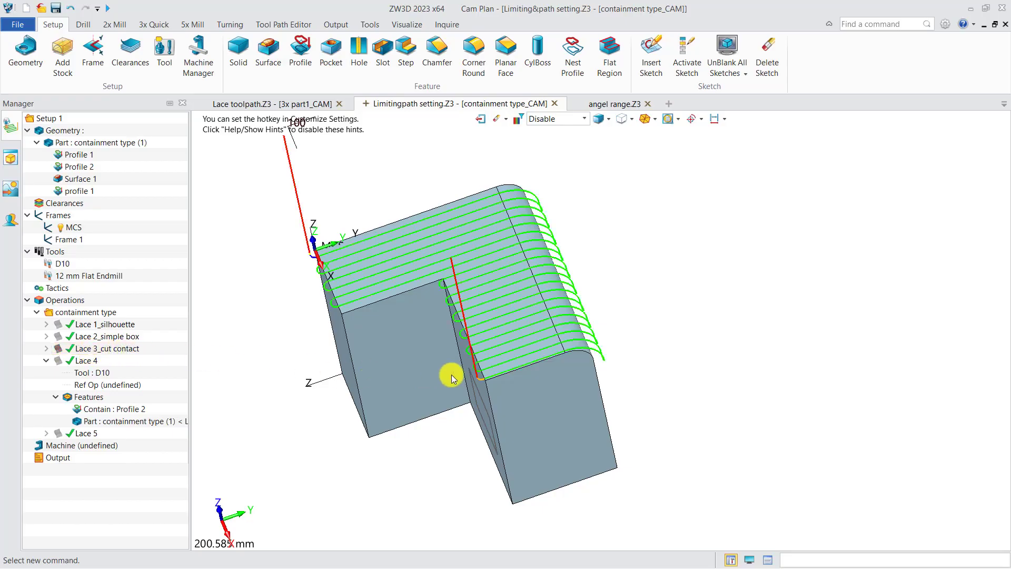
{"action": "right_click_drag", "start_coordinate": [452, 375], "coordinate": [428, 364]}
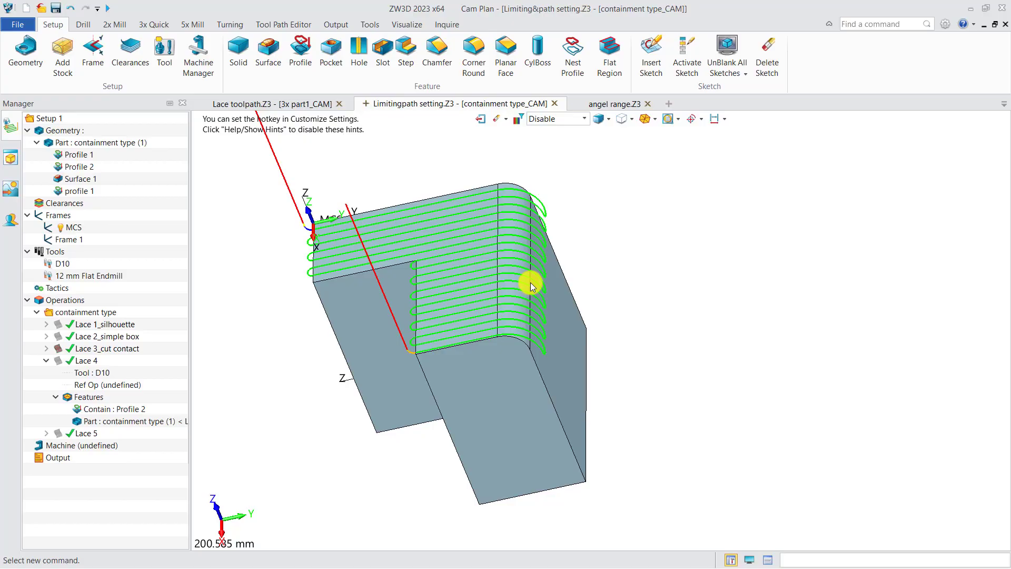
{"action": "key", "text": "ctrl+Right"}
{"action": "middle_click_drag", "start_coordinate": [776, 350], "coordinate": [568, 318]}
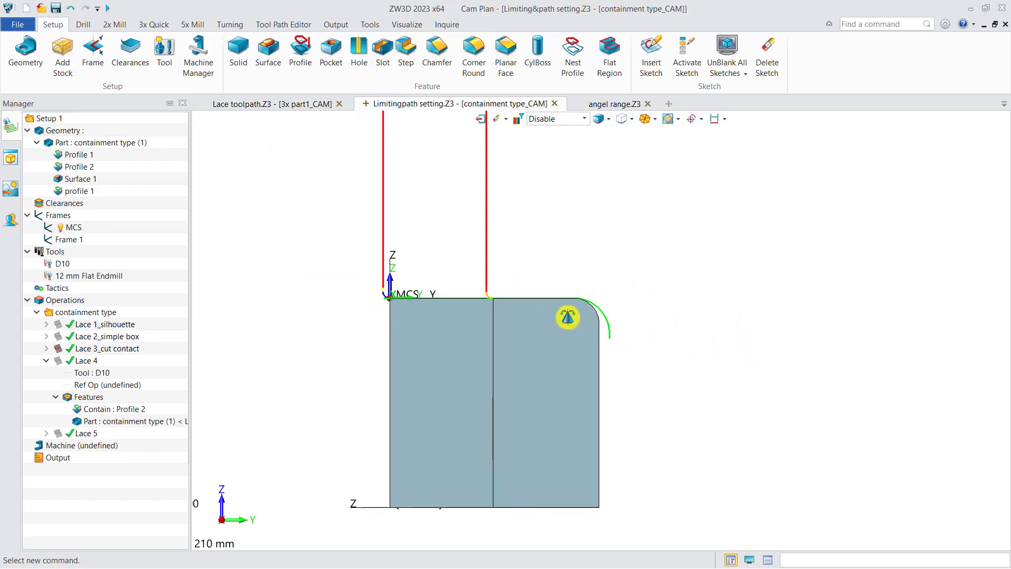
{"action": "scroll", "coordinate": [585, 339], "scroll_direction": "up", "scroll_amount": 3}
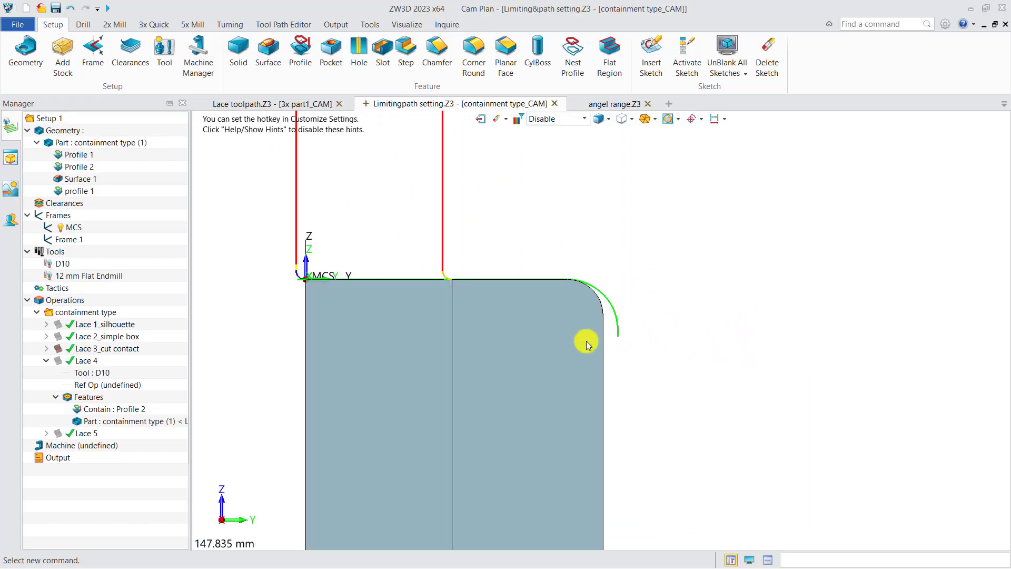
Step: Verify the Lace 3_cut contact toolpath, checking the tool position at the end of the rounded edge
{"action": "left_click", "coordinate": [113, 352]}
{"action": "right_click", "coordinate": [114, 355]}
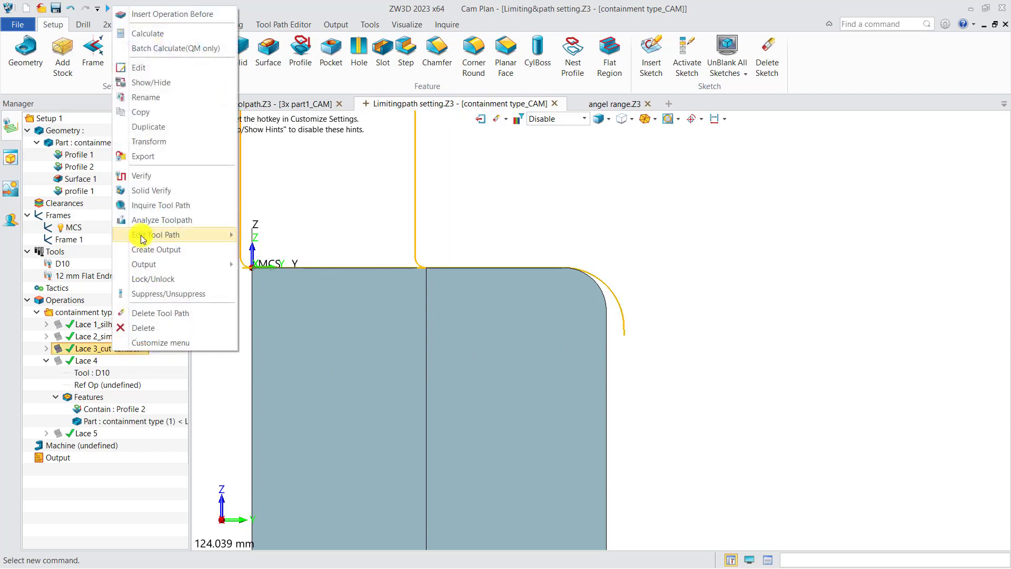
{"action": "left_click", "coordinate": [149, 181]}
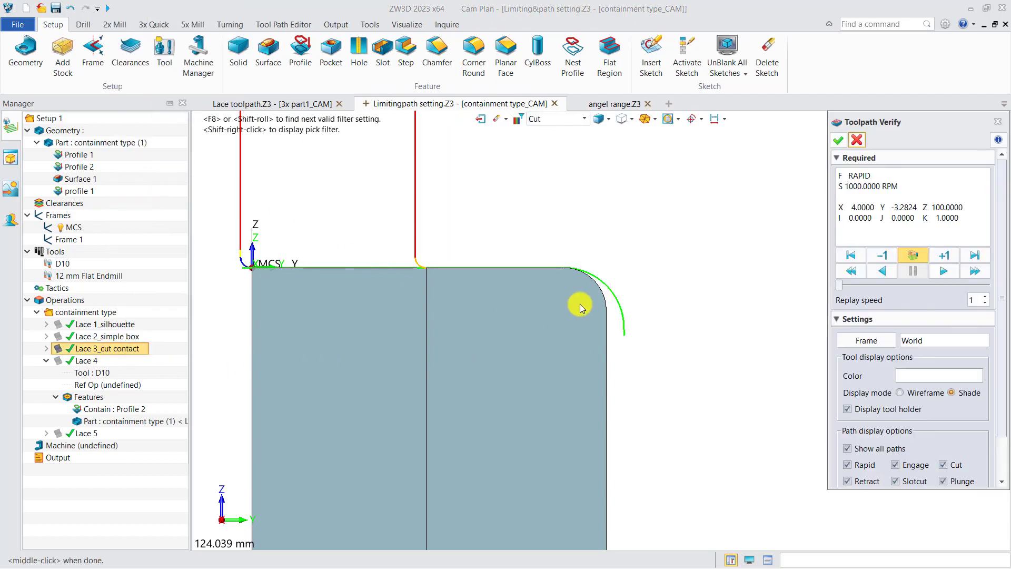
{"action": "left_click", "coordinate": [909, 262]}
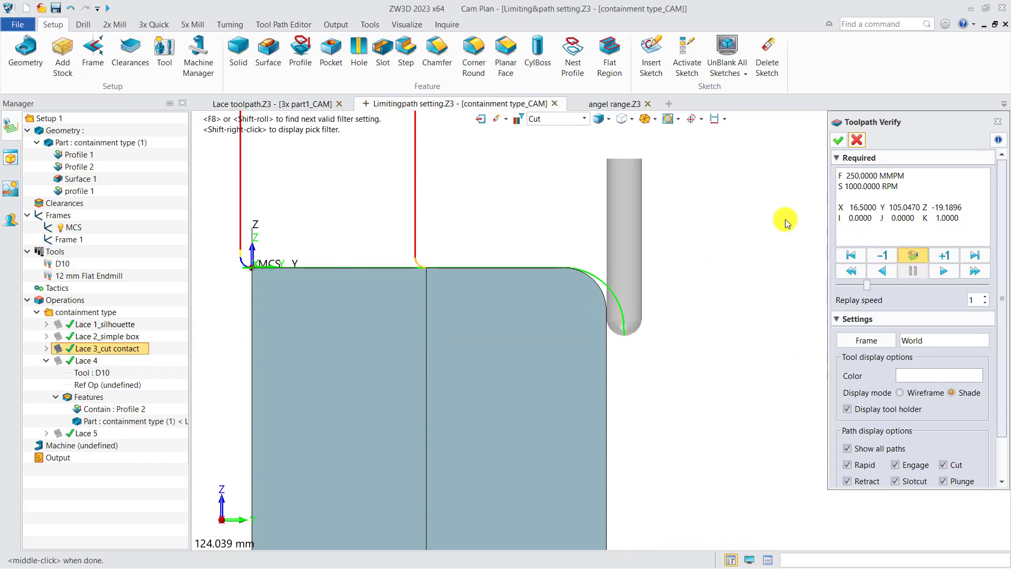
{"action": "left_click", "coordinate": [838, 140]}
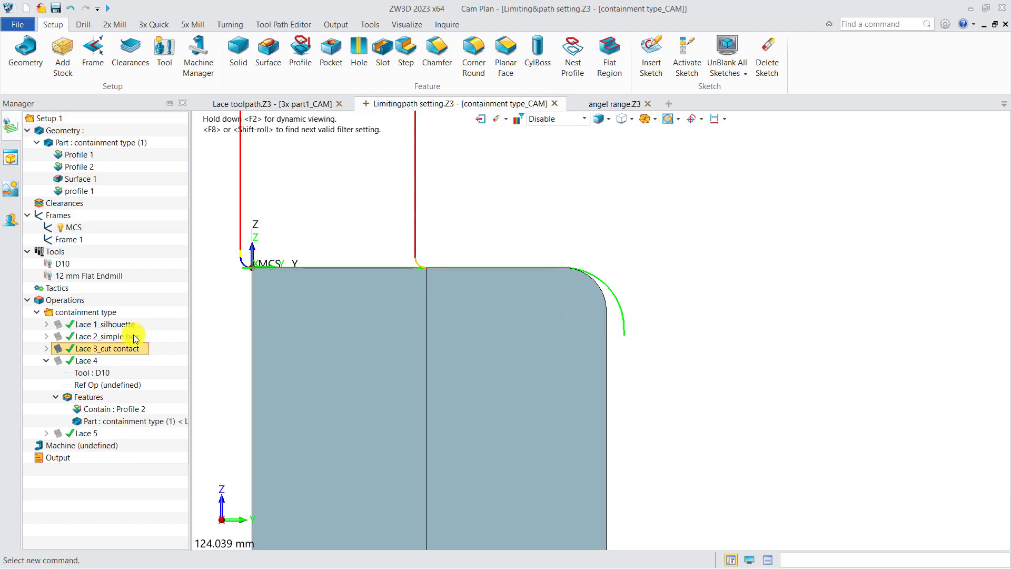
Step: Show Lace 4 in place of Lace 3_cut contact, set its boundary % Offset to 30 and recalculate the toolpath
{"action": "left_click", "coordinate": [58, 363]}
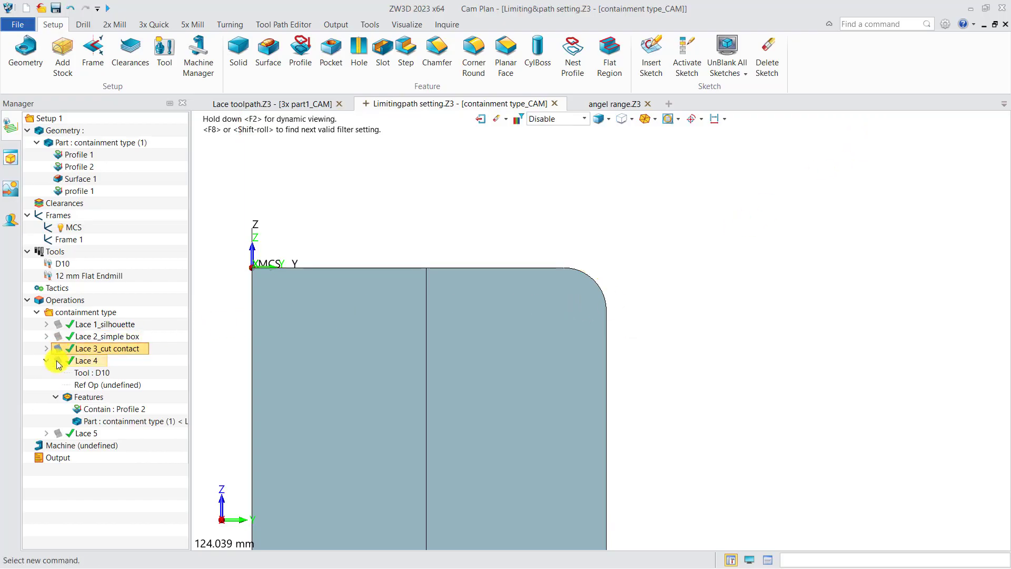
{"action": "left_click", "coordinate": [82, 362]}
{"action": "double_click", "coordinate": [83, 363]}
{"action": "right_click_drag", "start_coordinate": [432, 395], "coordinate": [472, 442]}
{"action": "scroll", "coordinate": [473, 441], "scroll_direction": "up", "scroll_amount": 3}
{"action": "mouse_move", "coordinate": [451, 438]}
{"action": "middle_mouse_down"}
{"action": "mouse_move", "coordinate": [553, 316]}
{"action": "mouse_move", "coordinate": [603, 285]}
{"action": "mouse_move", "coordinate": [598, 306]}
{"action": "middle_mouse_up"}
{"action": "mouse_move", "coordinate": [484, 386]}
{"action": "right_mouse_down"}
{"action": "mouse_move", "coordinate": [504, 377]}
{"action": "mouse_move", "coordinate": [490, 378]}
{"action": "mouse_move", "coordinate": [497, 363]}
{"action": "right_mouse_up"}
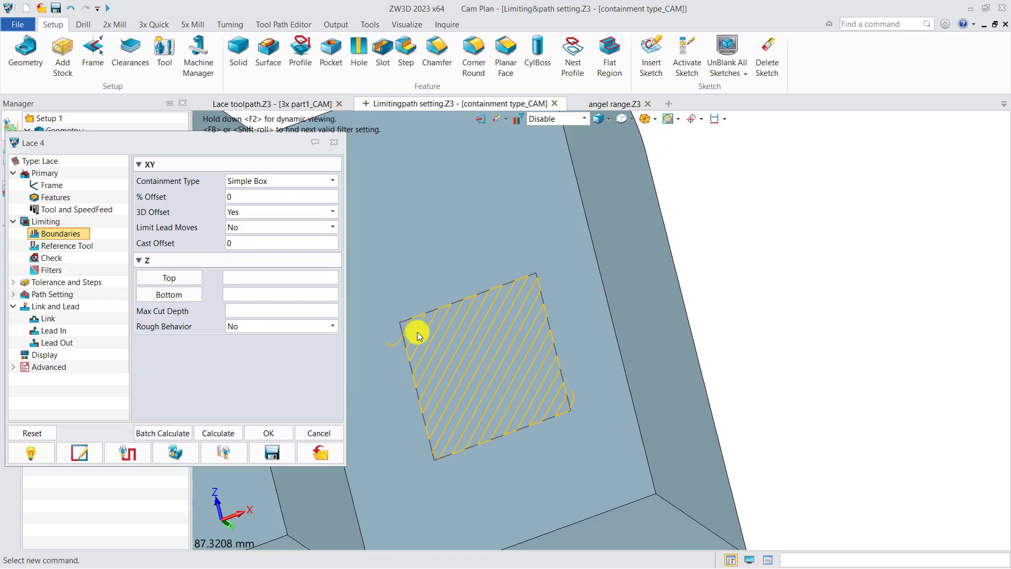
{"action": "left_click", "coordinate": [249, 198]}
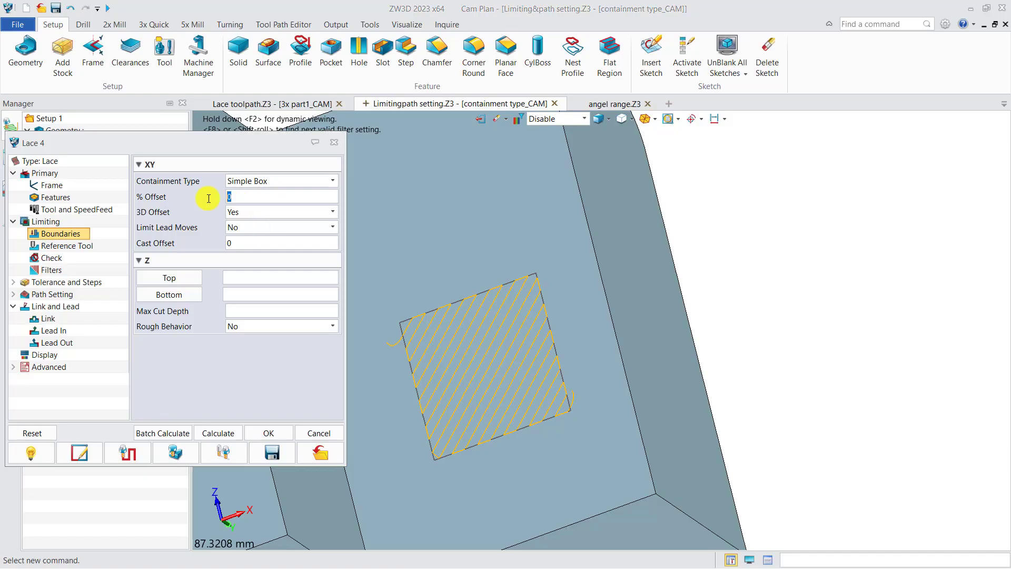
{"action": "left_click", "coordinate": [218, 433]}
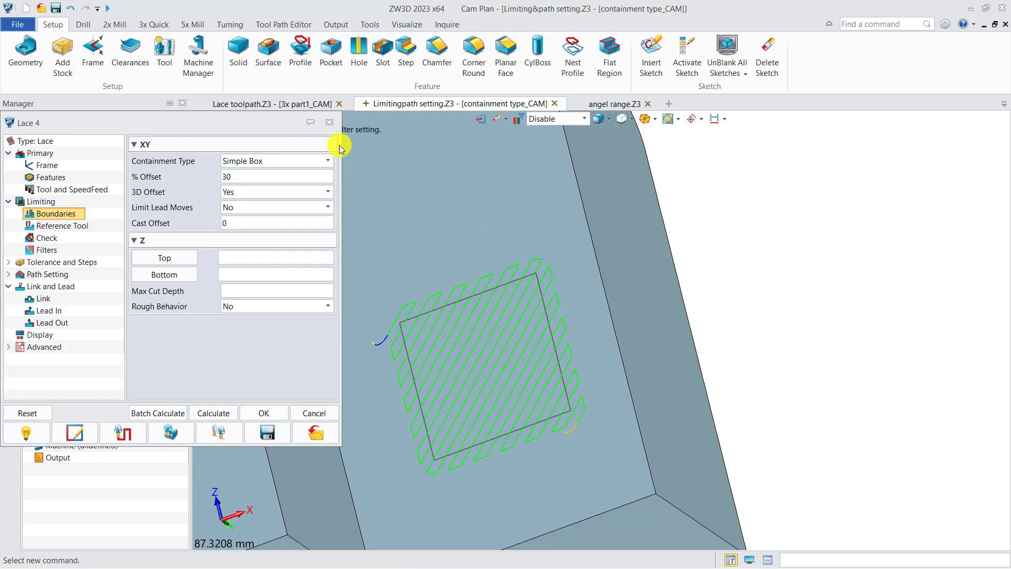
{"action": "left_click", "coordinate": [329, 122]}
Step: Show the Lace 5 toolpath in place of Lace 4 and examine its passes over the recessed face
{"action": "left_click", "coordinate": [63, 362]}
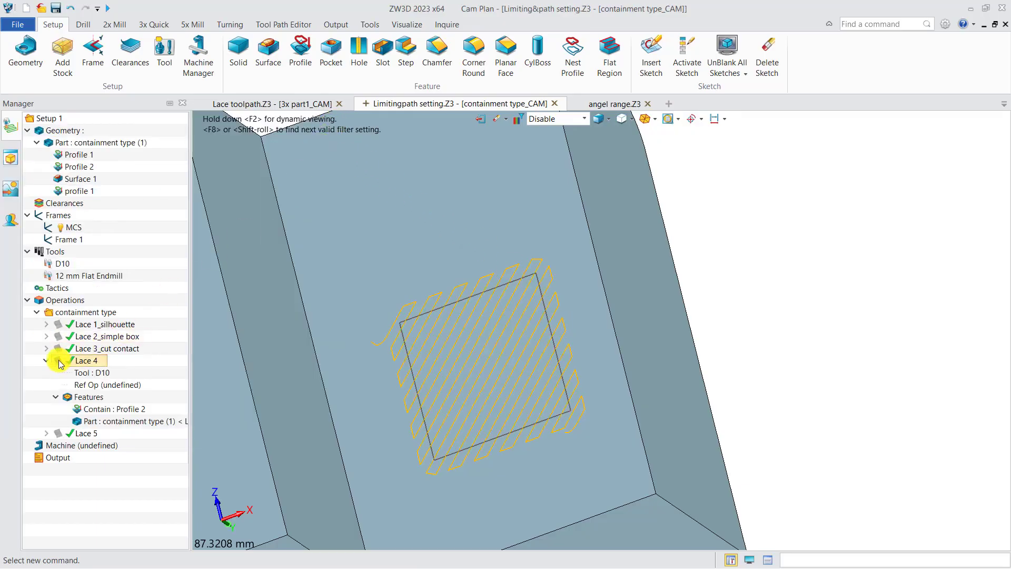
{"action": "left_click", "coordinate": [59, 362]}
{"action": "left_click", "coordinate": [58, 434]}
{"action": "scroll", "coordinate": [467, 316], "scroll_direction": "down", "scroll_amount": 5}
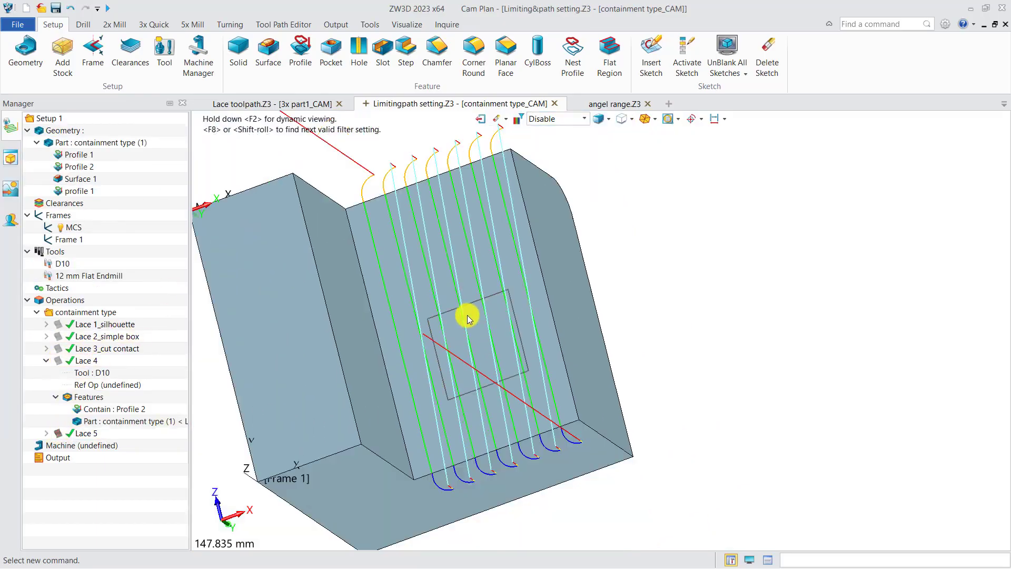
{"action": "scroll", "coordinate": [467, 315], "scroll_direction": "down", "scroll_amount": 3}
{"action": "middle_click_drag", "start_coordinate": [395, 262], "coordinate": [405, 331]}
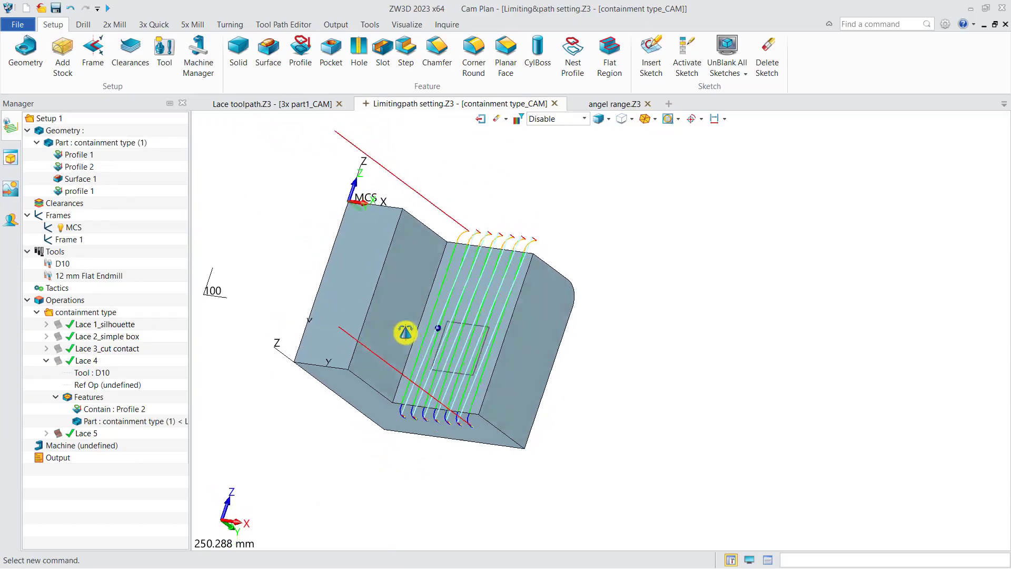
{"action": "right_click_drag", "start_coordinate": [405, 333], "coordinate": [427, 330]}
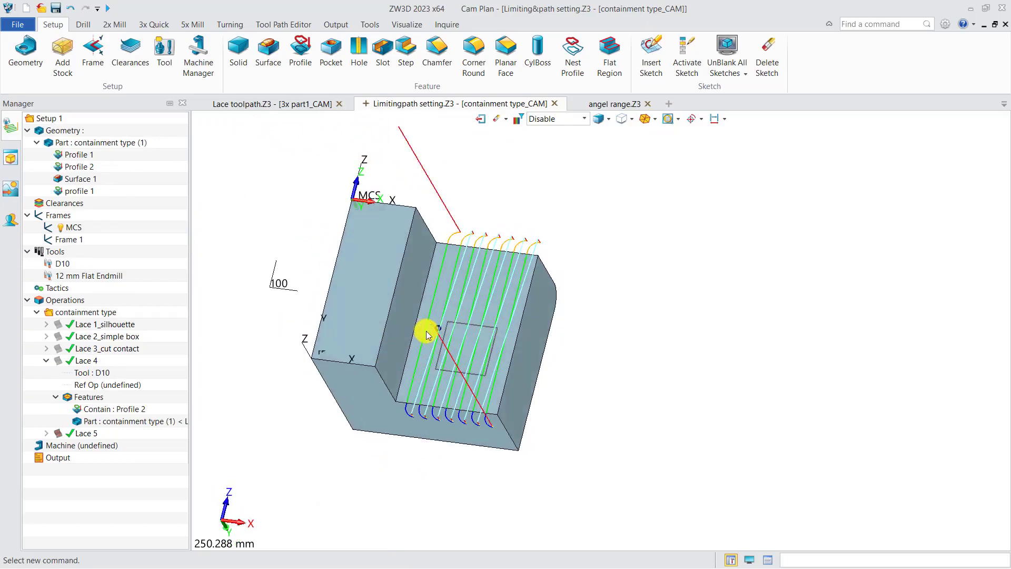
Step: Set Lace 5's Rough Behavior to Yes and its Max Cut Depth to 5 in the boundary settings
{"action": "double_click", "coordinate": [84, 433]}
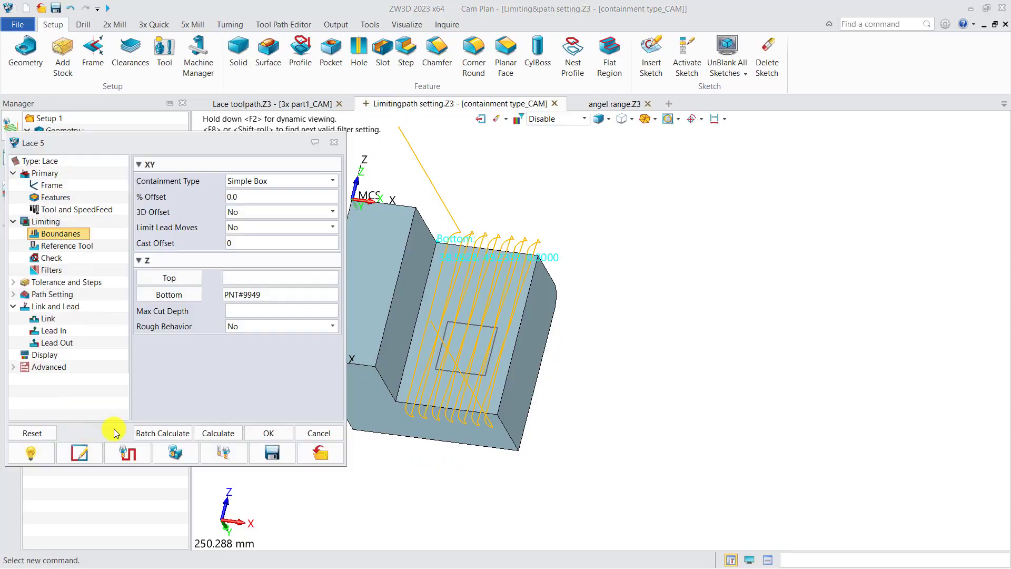
{"action": "right_click_drag", "start_coordinate": [362, 402], "coordinate": [413, 375]}
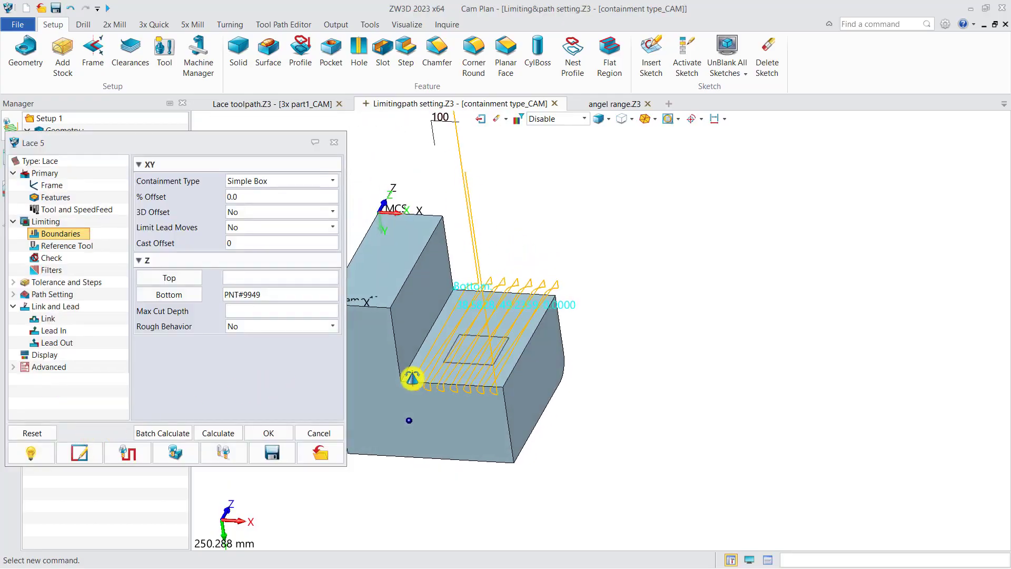
{"action": "left_click", "coordinate": [249, 327]}
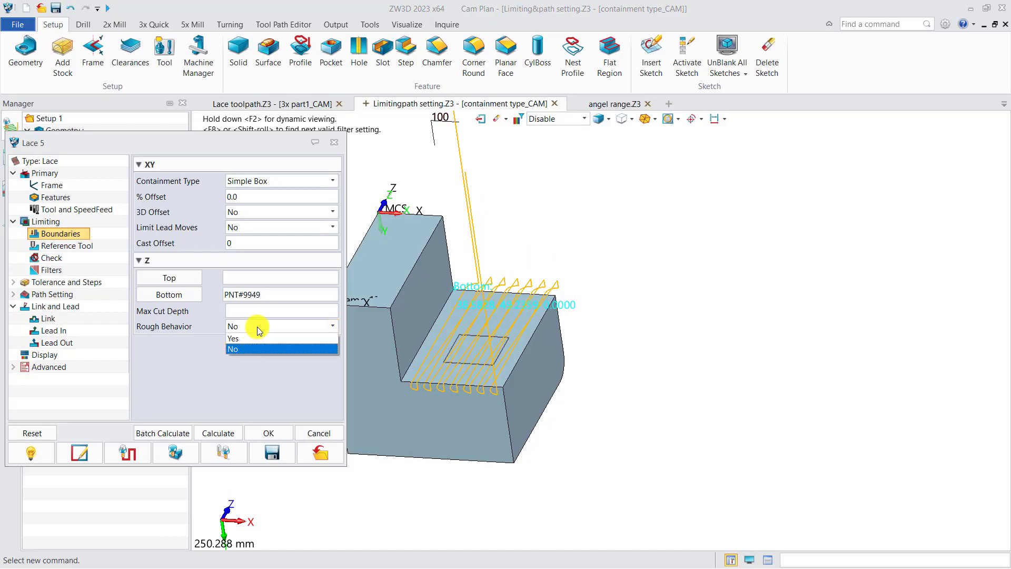
{"action": "left_click", "coordinate": [261, 339]}
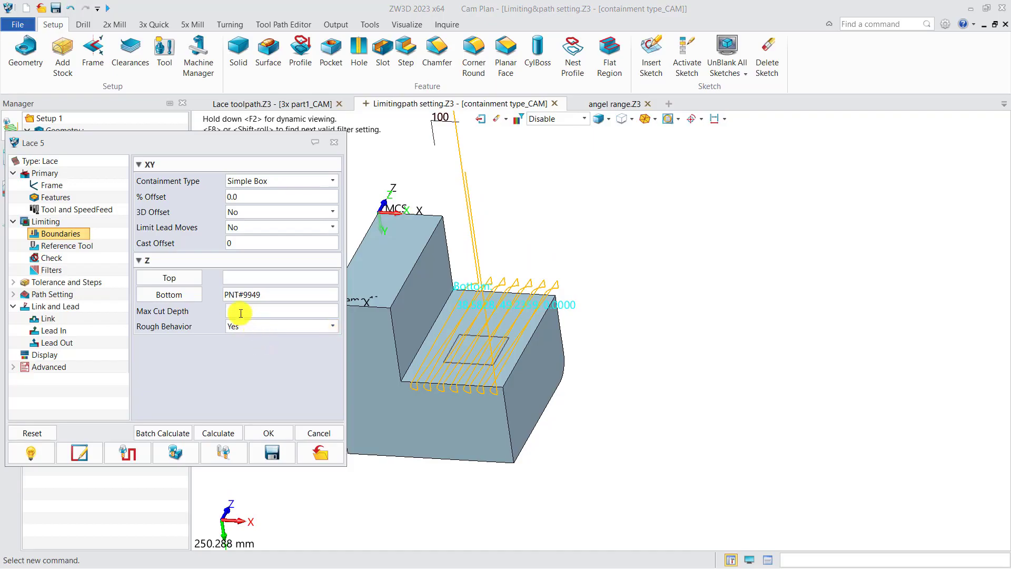
Step: Set Lace 5's top Z limit at the upper corner point of the step and recalculate the layered toolpath
{"action": "left_click", "coordinate": [183, 281]}
{"action": "left_click", "coordinate": [390, 307]}
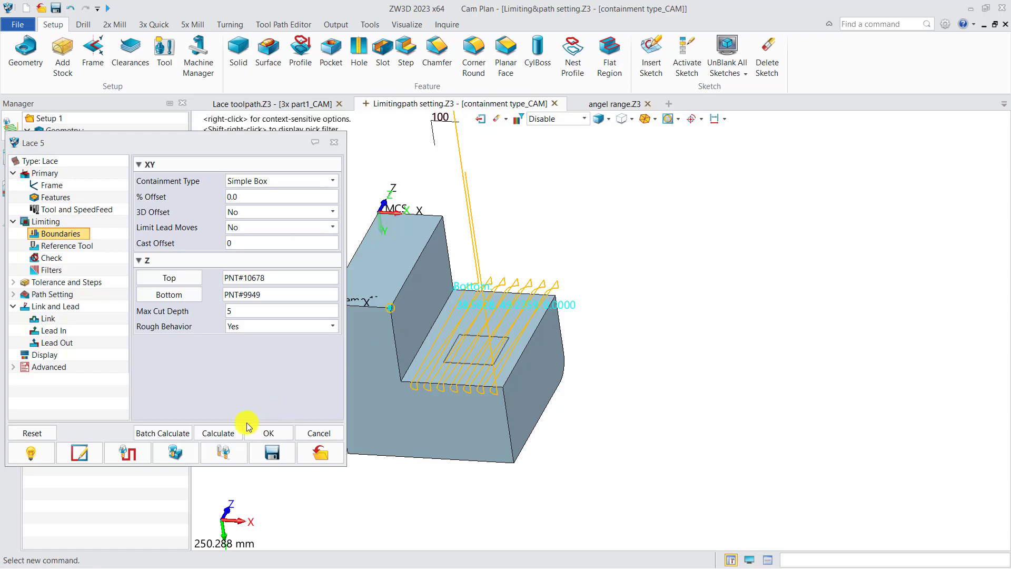
{"action": "left_click", "coordinate": [218, 434]}
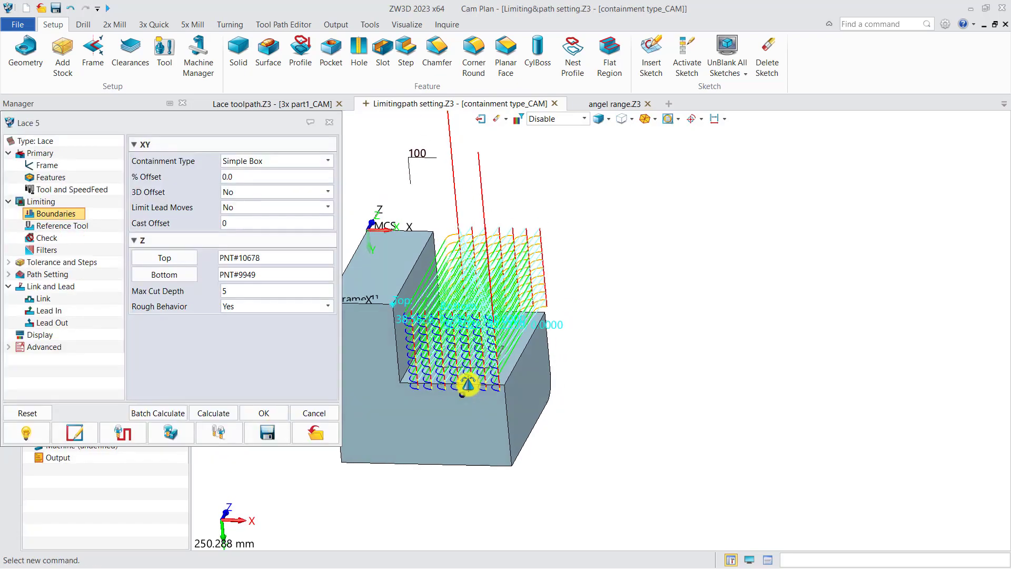
{"action": "right_click_drag", "start_coordinate": [468, 384], "coordinate": [450, 416]}
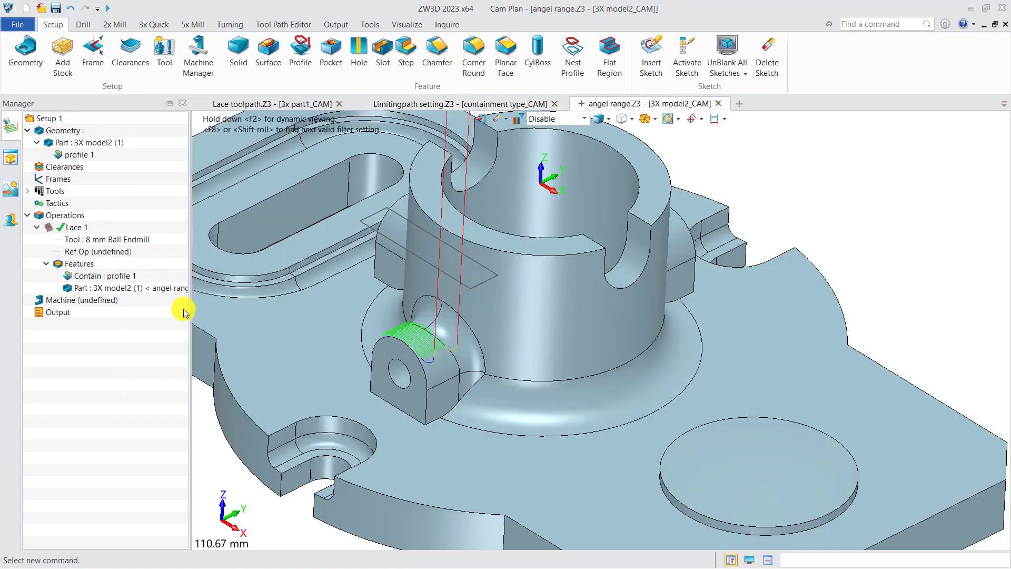
Step: In angel range.Z3, set the upper limit of Lace 1's angle range filter to 60 and recalculate the toolpath
{"action": "double_click", "coordinate": [77, 227]}
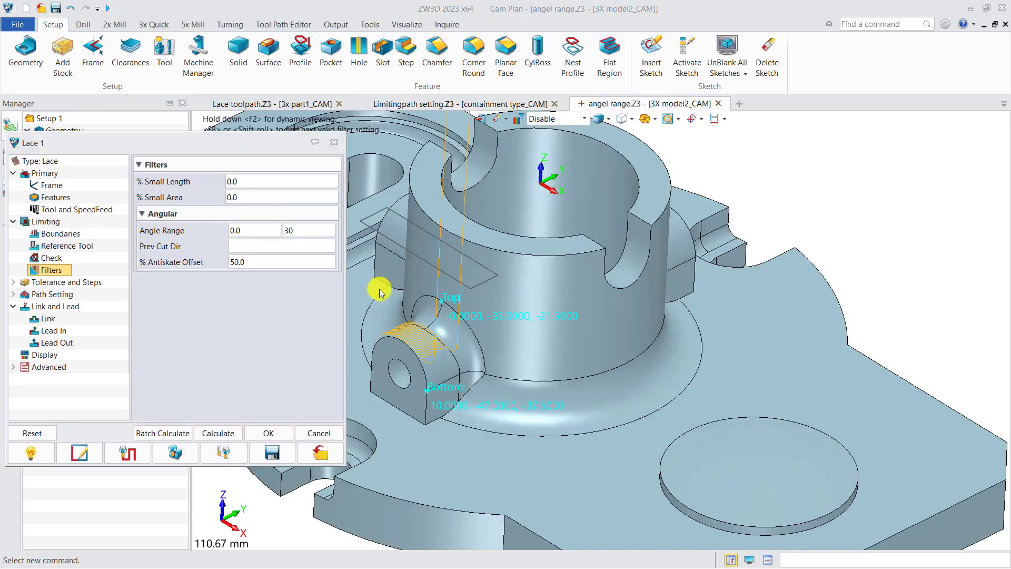
{"action": "scroll", "coordinate": [413, 368], "scroll_direction": "up", "scroll_amount": 5}
{"action": "right_click_drag", "start_coordinate": [483, 368], "coordinate": [543, 366]}
{"action": "middle_click_drag", "start_coordinate": [542, 366], "coordinate": [526, 405]}
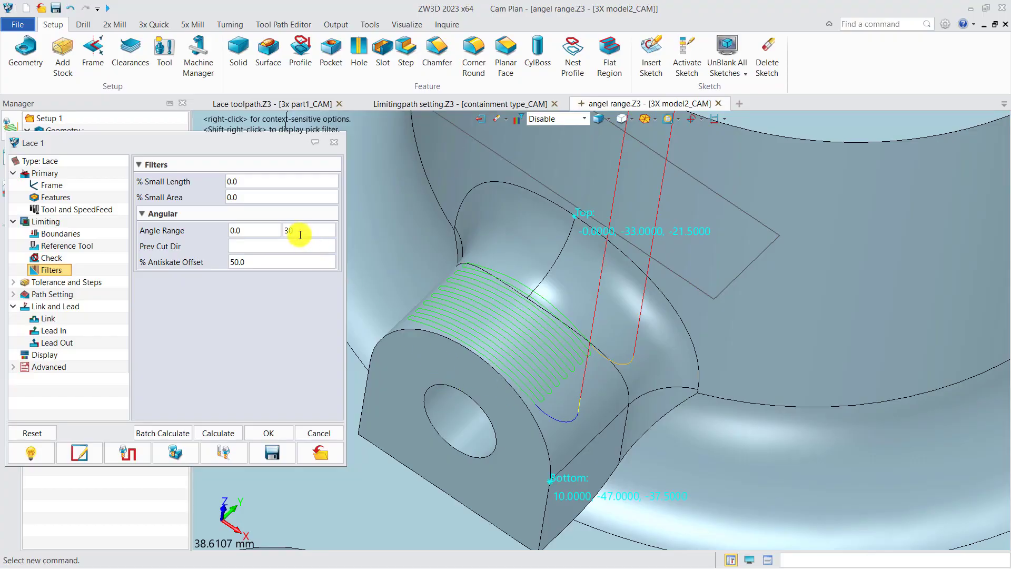
{"action": "left_click_drag", "start_coordinate": [301, 230], "coordinate": [287, 230]}
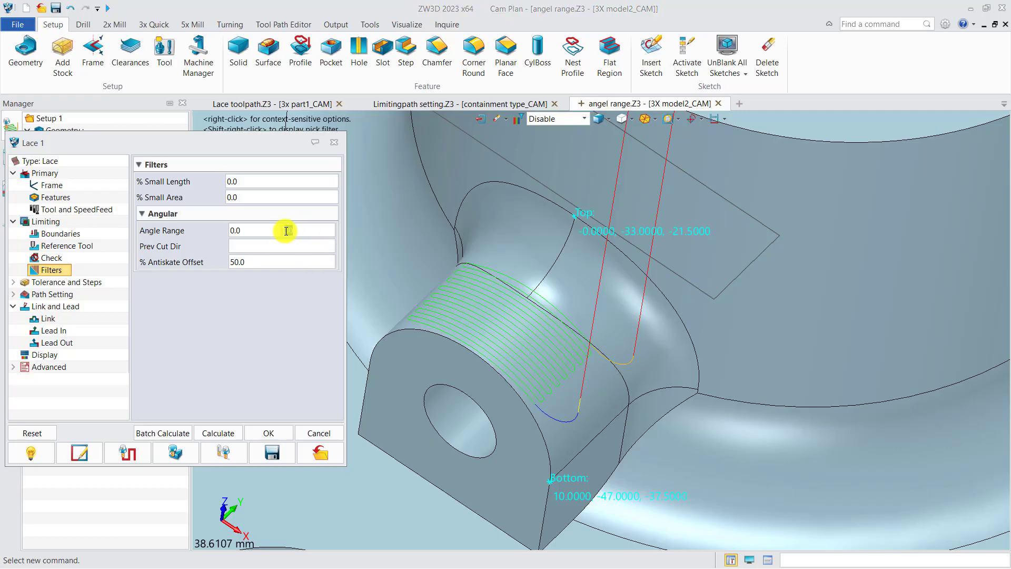
{"action": "type", "text": "60"}
{"action": "left_click", "coordinate": [218, 433]}
{"action": "mouse_move", "coordinate": [610, 408]}
{"action": "middle_mouse_down"}
{"action": "mouse_move", "coordinate": [604, 388]}
{"action": "mouse_move", "coordinate": [578, 391]}
{"action": "mouse_move", "coordinate": [623, 413]}
{"action": "middle_mouse_up"}
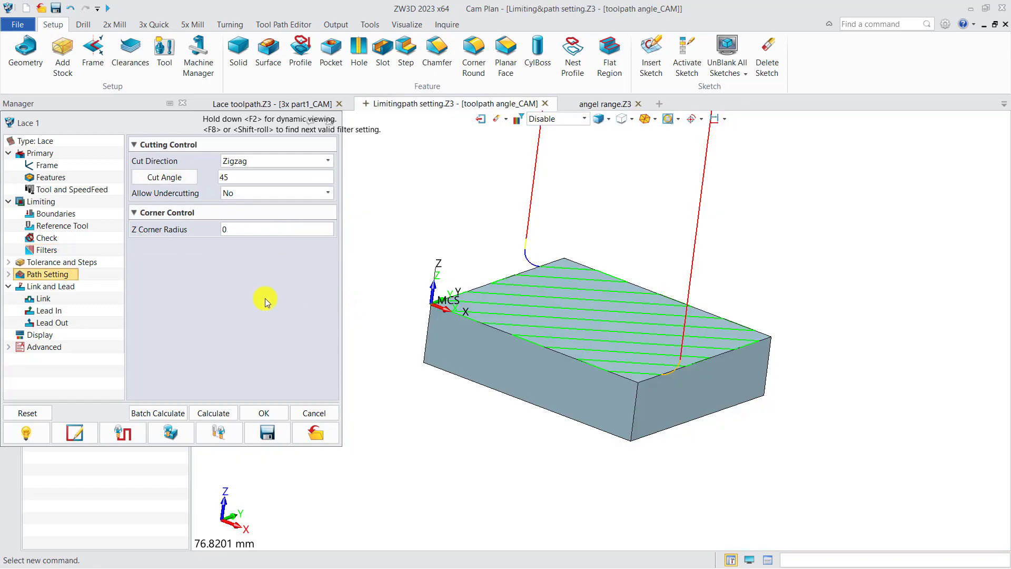
Step: Review Lace 1's Cut Direction options and examine the zigzag toolpath from directly above
{"action": "left_click", "coordinate": [252, 161]}
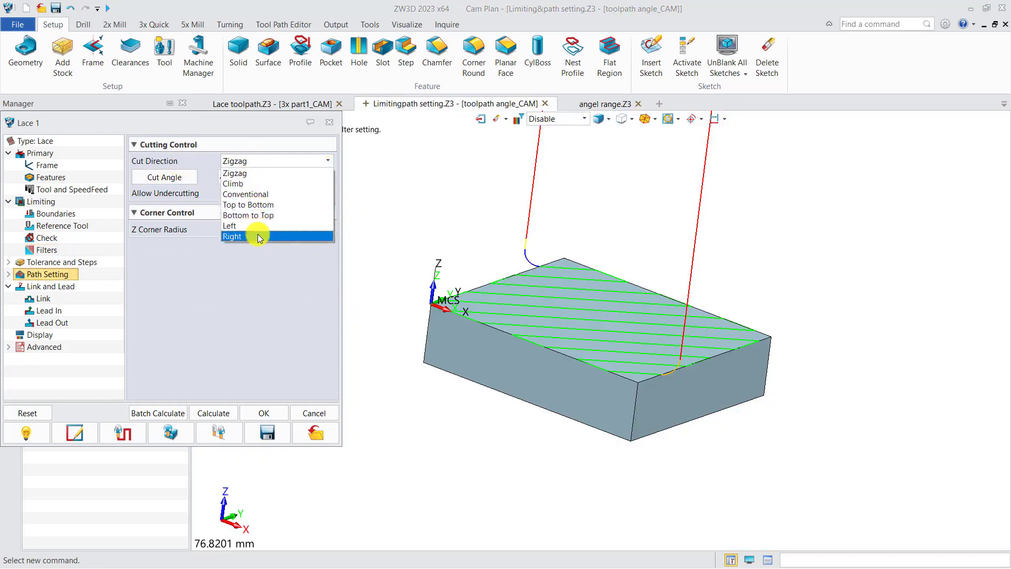
{"action": "left_click", "coordinate": [264, 263]}
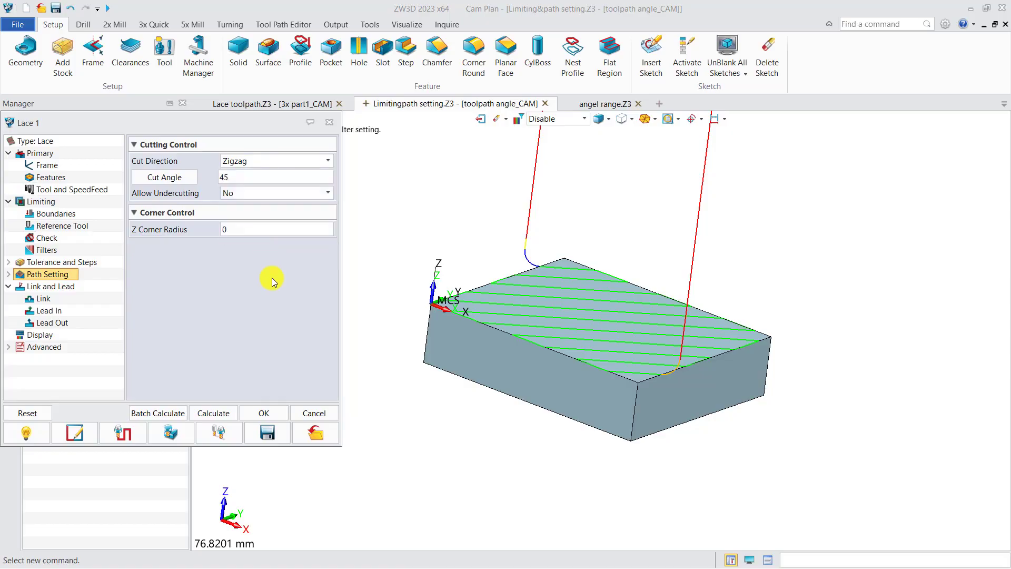
{"action": "key", "text": "ctrl+Up"}
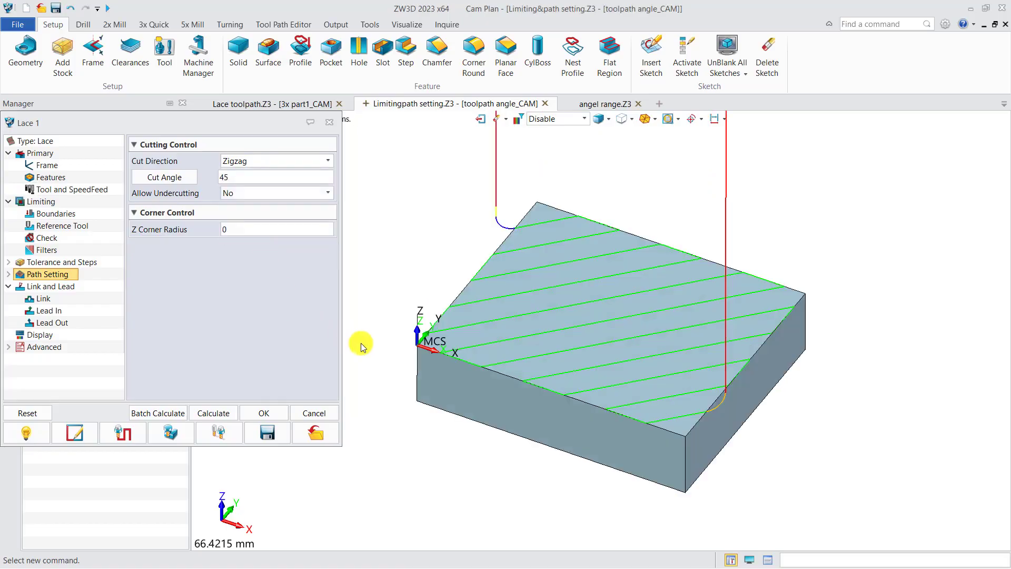
{"action": "scroll", "coordinate": [451, 315], "scroll_direction": "down", "scroll_amount": 3}
{"action": "middle_click_drag", "start_coordinate": [451, 315], "coordinate": [476, 305]}
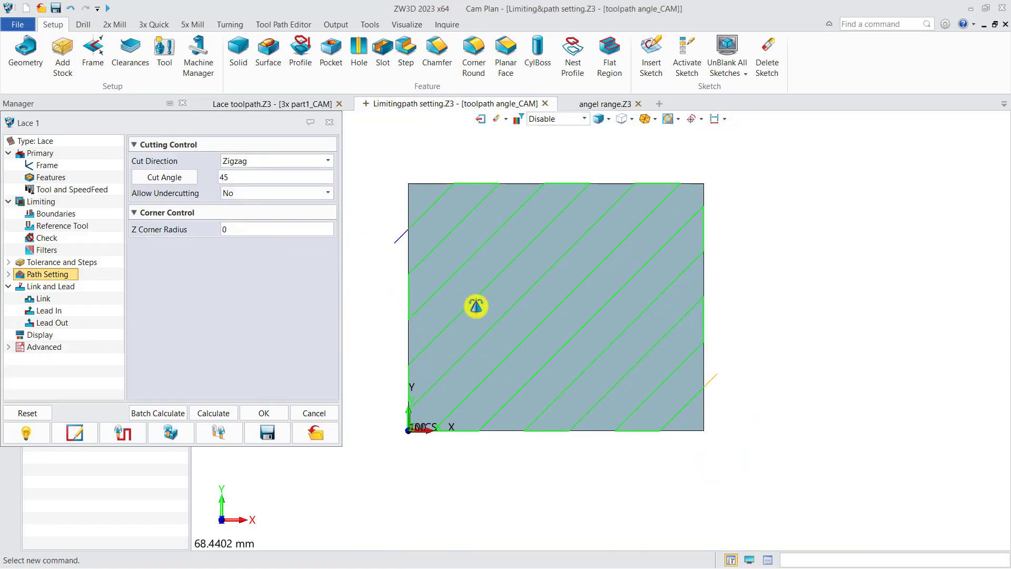
{"action": "left_click", "coordinate": [212, 196]}
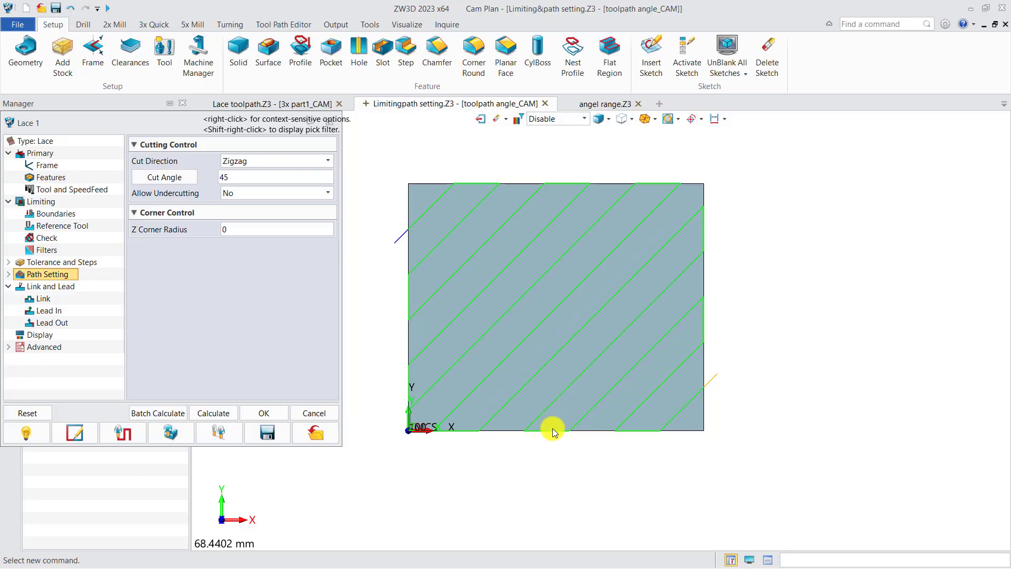
Step: Try Lace 1's passes along the opposite diagonal, then restore the cut angle to 45 and recalculate
{"action": "left_click", "coordinate": [236, 179]}
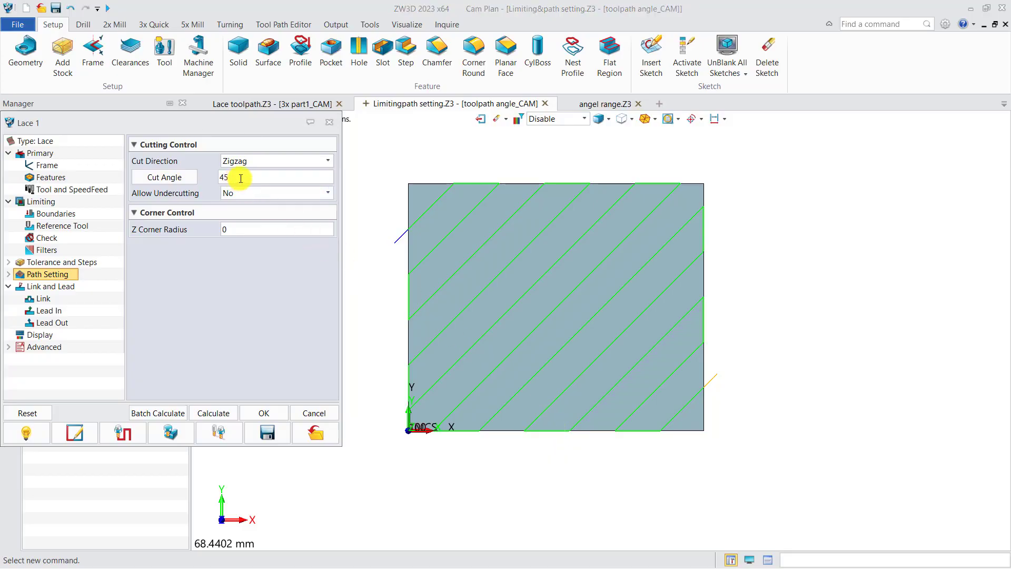
{"action": "left_click_drag", "start_coordinate": [241, 179], "coordinate": [217, 179]}
{"action": "left_click", "coordinate": [211, 413]}
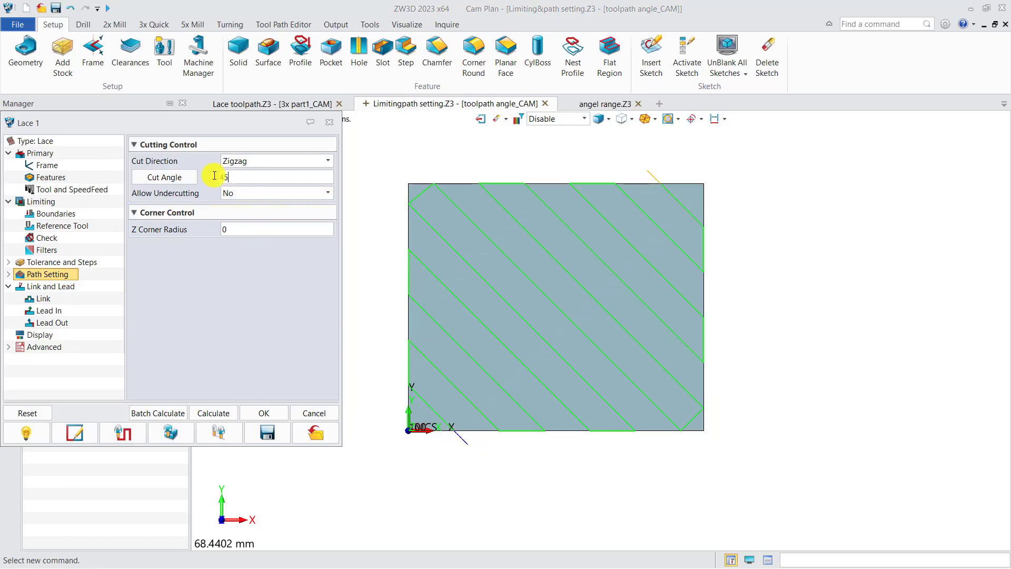
{"action": "left_click", "coordinate": [219, 413]}
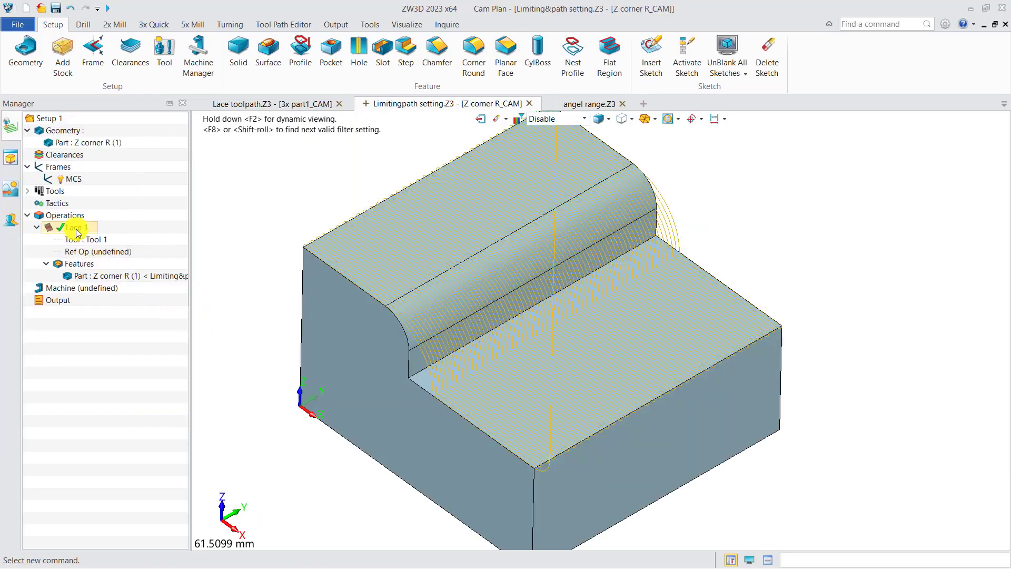
Step: In the Z corner R plan, set Lace 1's Z Corner Radius to 2 and recalculate the toolpath
{"action": "double_click", "coordinate": [75, 232]}
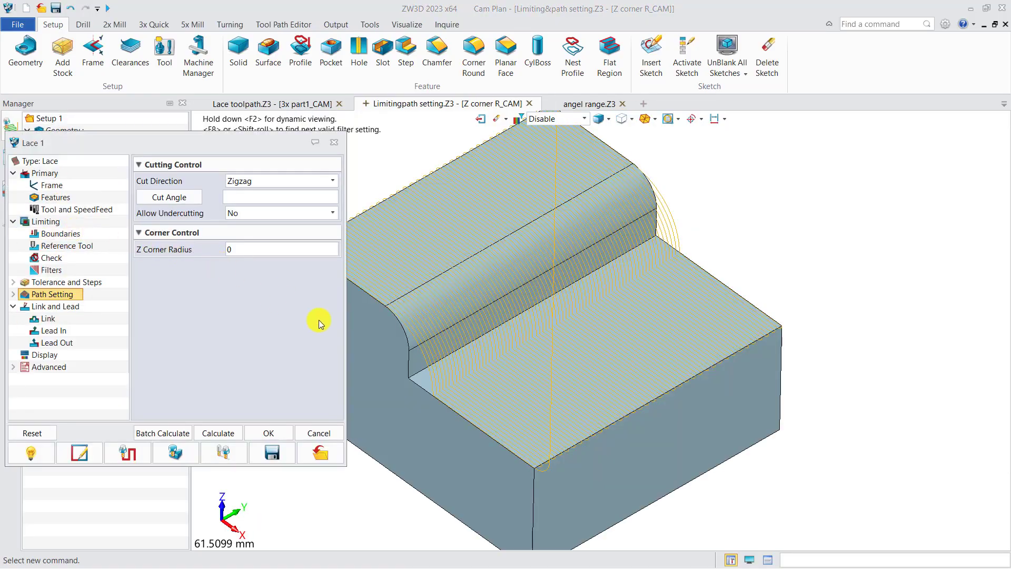
{"action": "scroll", "coordinate": [429, 440], "scroll_direction": "up", "scroll_amount": 5}
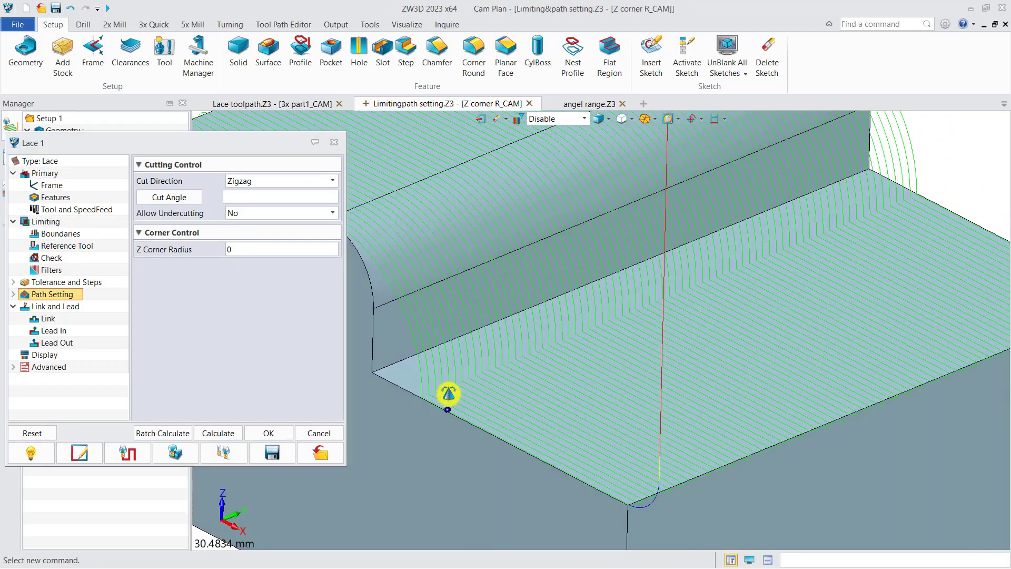
{"action": "right_click_drag", "start_coordinate": [466, 385], "coordinate": [468, 387]}
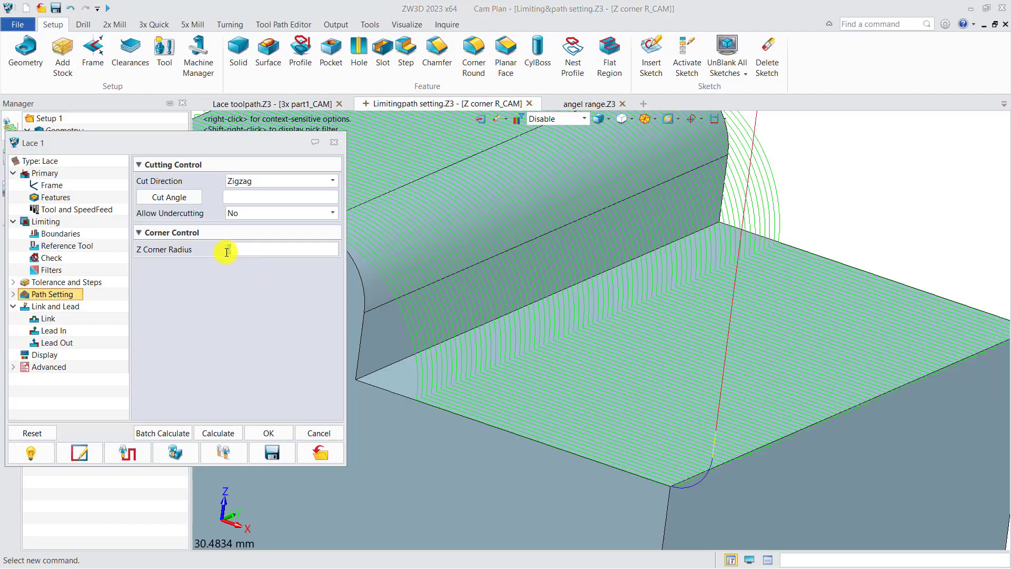
{"action": "left_click", "coordinate": [224, 434]}
{"action": "scroll", "coordinate": [413, 382], "scroll_direction": "up", "scroll_amount": 3}
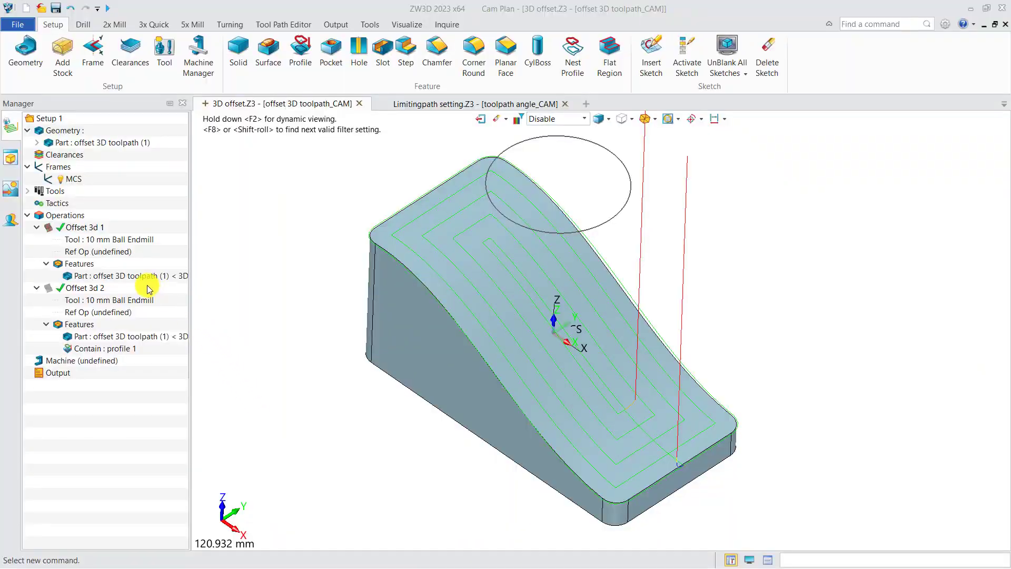
Step: In 3D offset.Z3, widen the operation tree and examine the Offset 3d 1 toolpath with its part feature on the sloped face
{"action": "left_click_drag", "start_coordinate": [192, 302], "coordinate": [230, 303]}
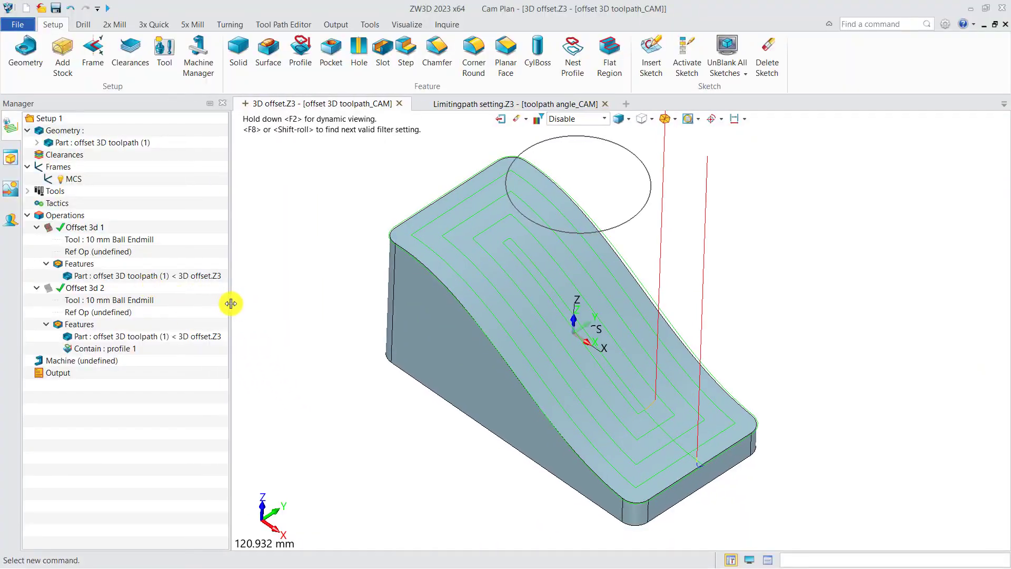
{"action": "left_click", "coordinate": [85, 275]}
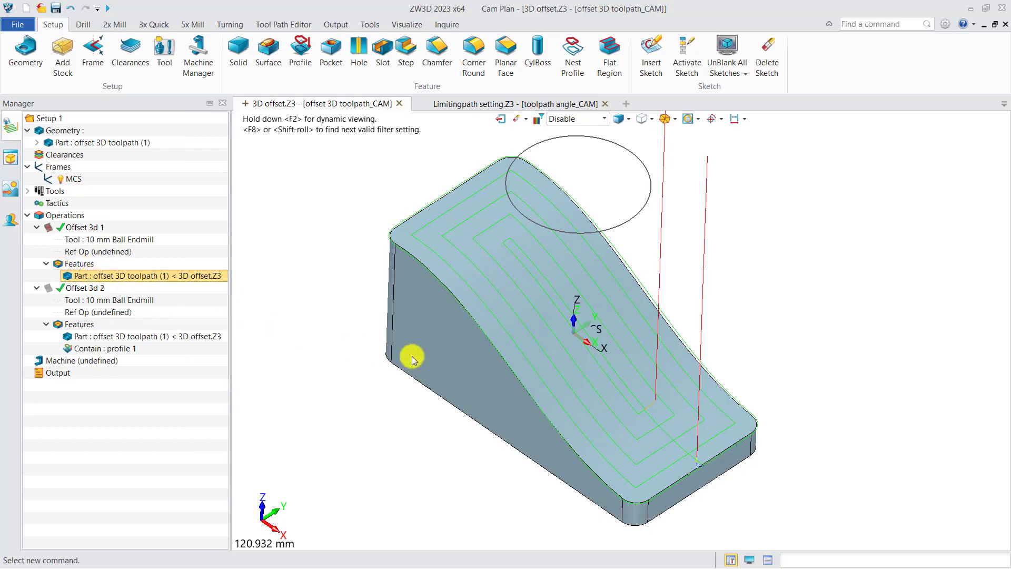
{"action": "middle_click_drag", "start_coordinate": [436, 345], "coordinate": [395, 348]}
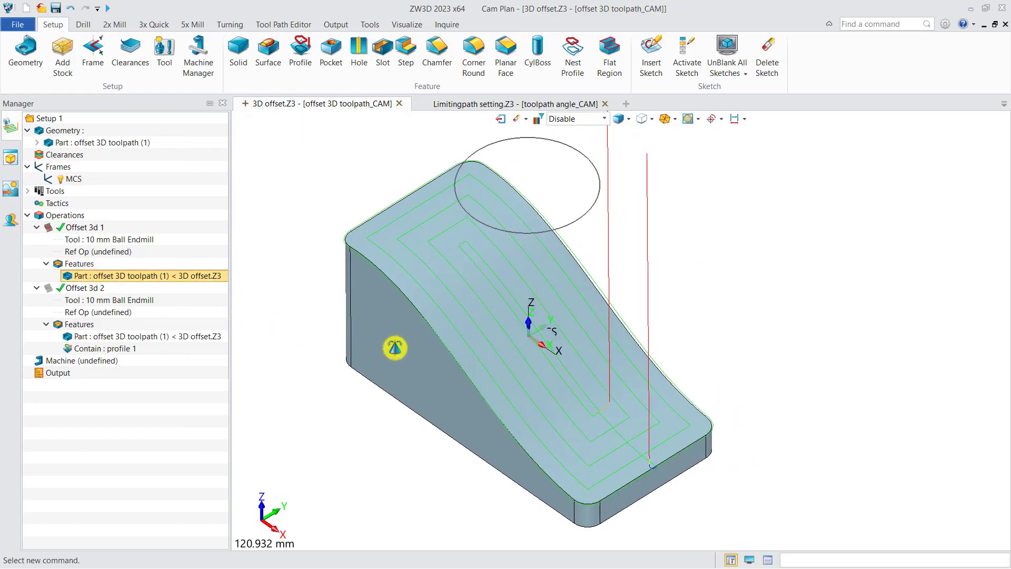
{"action": "right_click_drag", "start_coordinate": [396, 348], "coordinate": [399, 344]}
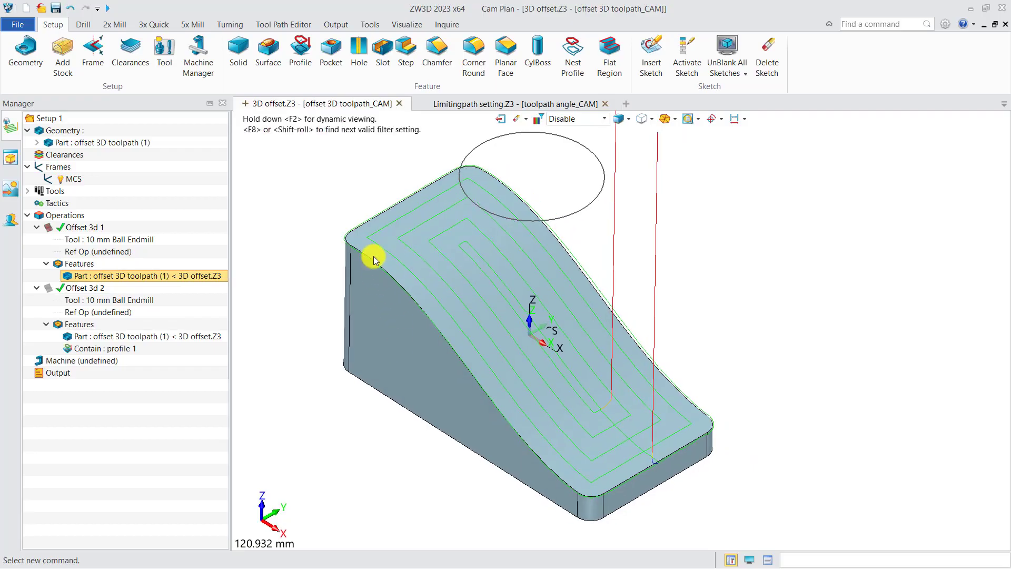
Step: Hide the Offset 3d 1 toolpath, highlight the containment profile 1 of Offset 3d 2, and show that operation's toolpath
{"action": "left_click", "coordinate": [49, 228]}
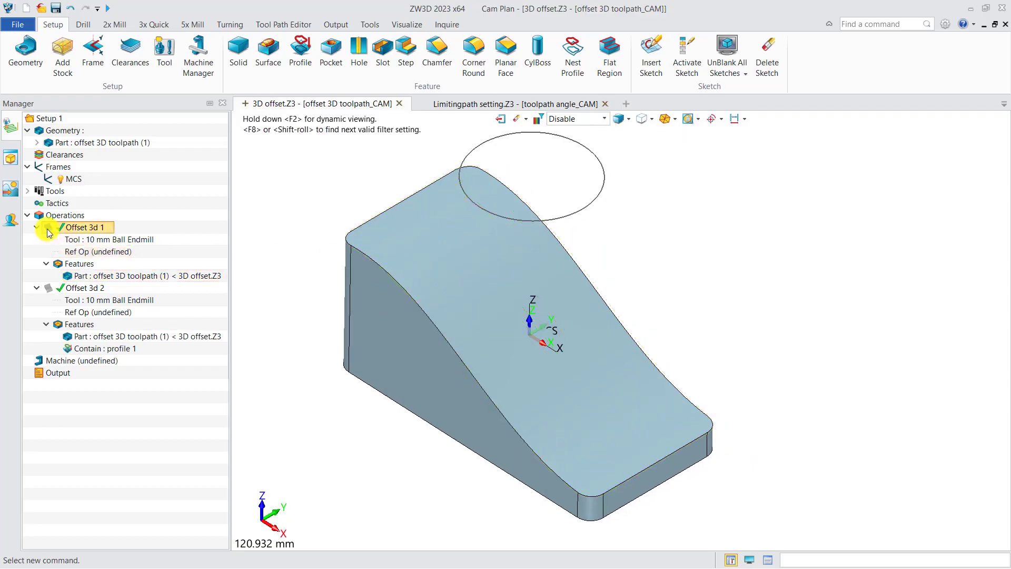
{"action": "left_click", "coordinate": [119, 349]}
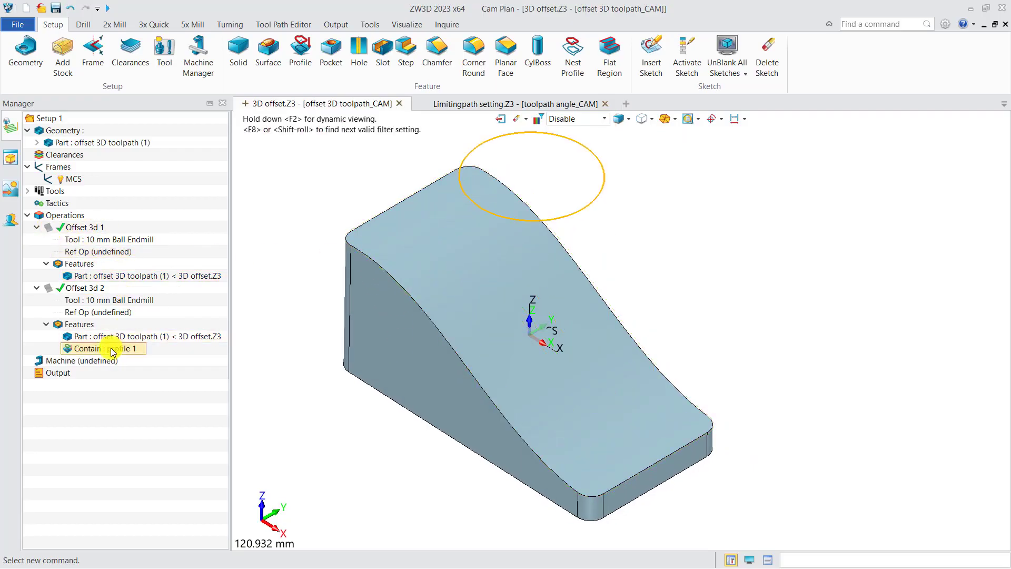
{"action": "right_click_drag", "start_coordinate": [406, 308], "coordinate": [445, 296]}
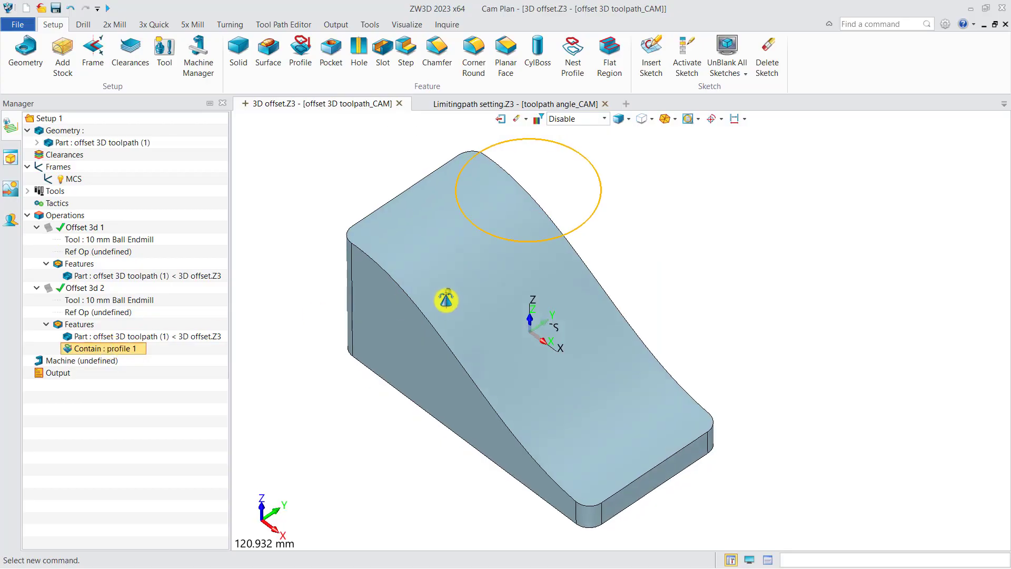
{"action": "left_click", "coordinate": [48, 288]}
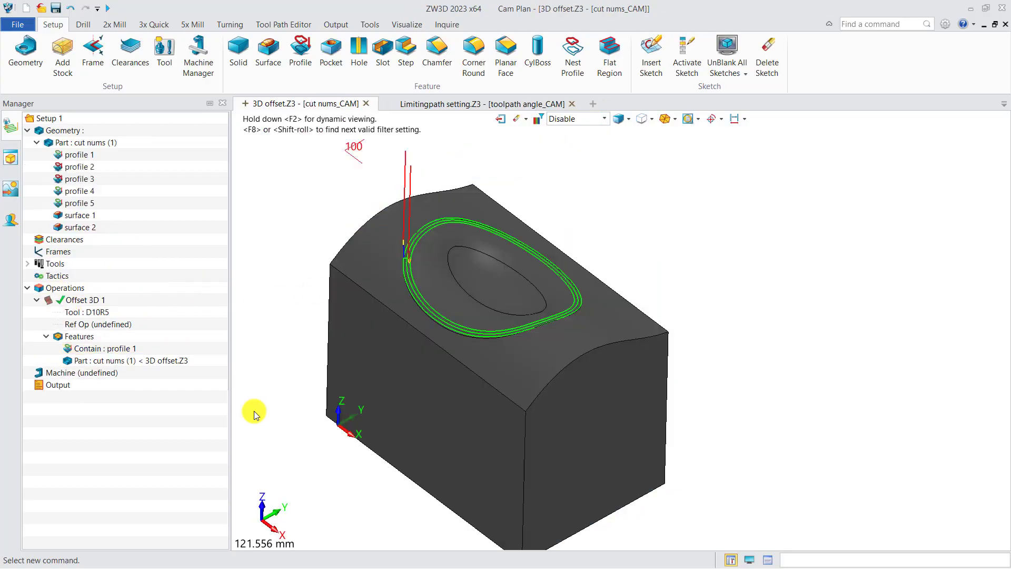
Step: In the cut nums plan, clear Offset 3D 1's Number of Cuts and recalculate the toolpath
{"action": "left_click", "coordinate": [90, 301]}
{"action": "double_click", "coordinate": [91, 304]}
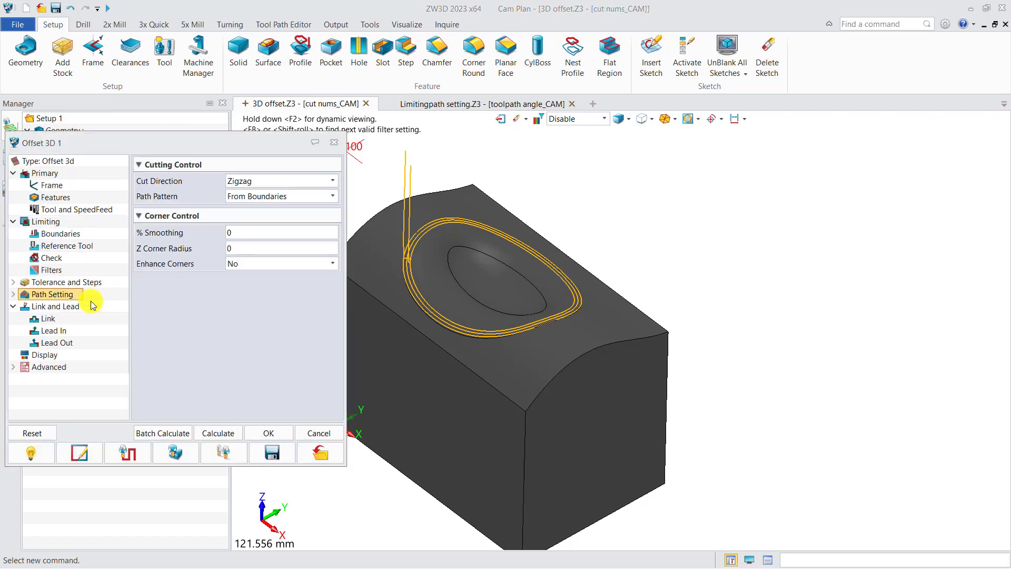
{"action": "left_click", "coordinate": [80, 283]}
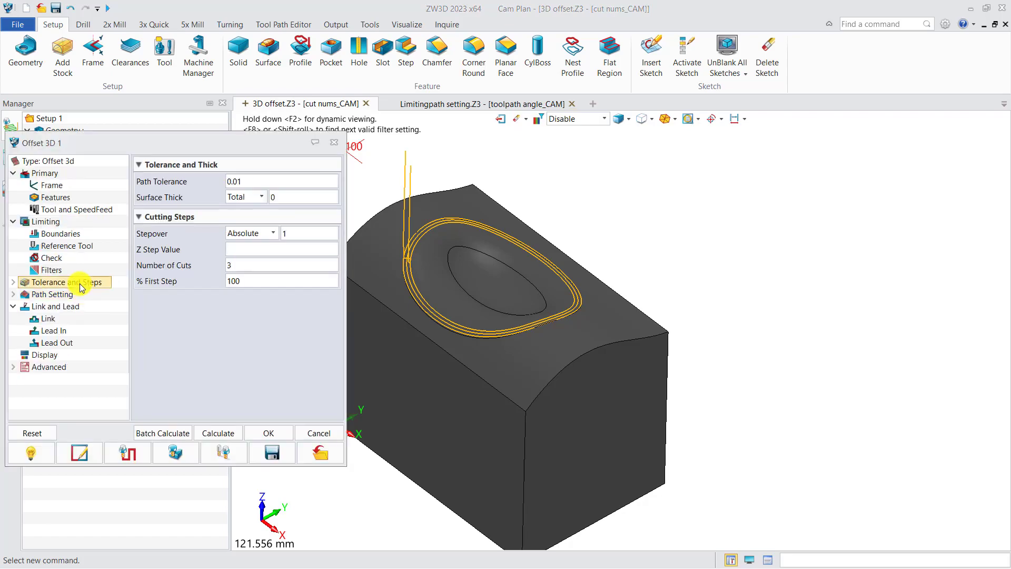
{"action": "scroll", "coordinate": [403, 280], "scroll_direction": "up", "scroll_amount": 5}
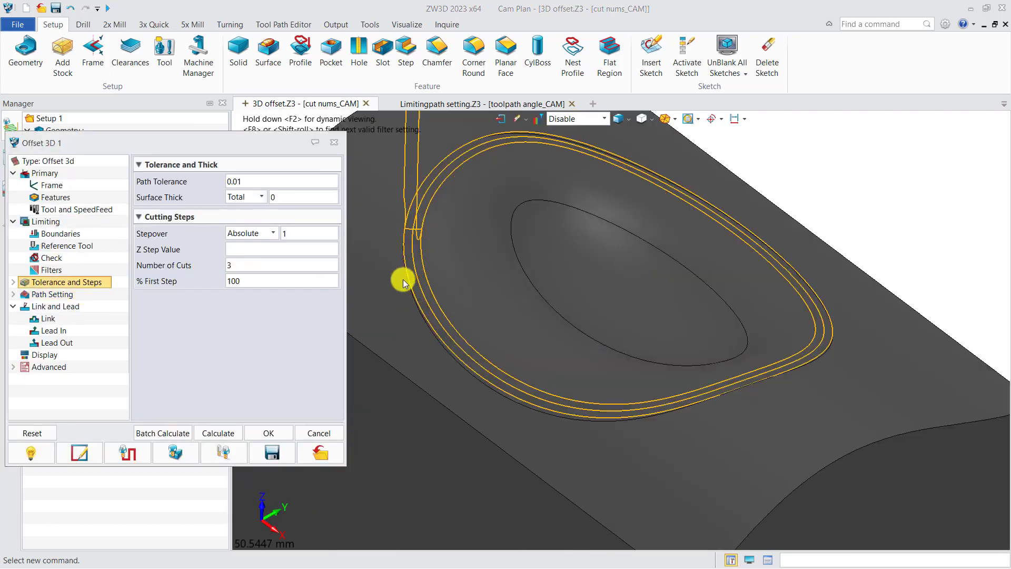
{"action": "left_click_drag", "start_coordinate": [259, 265], "coordinate": [217, 265]}
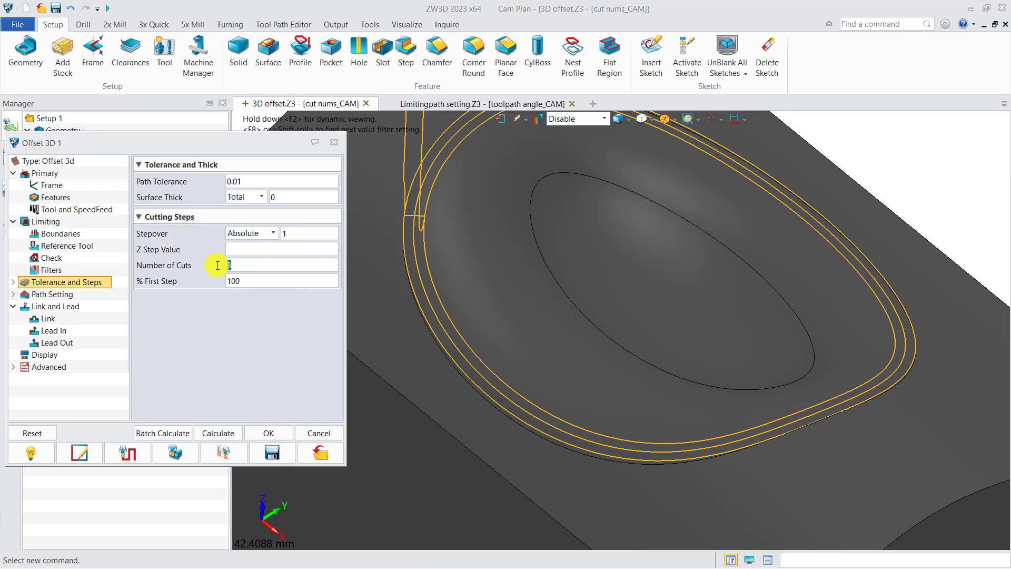
{"action": "key", "text": "BackSpace"}
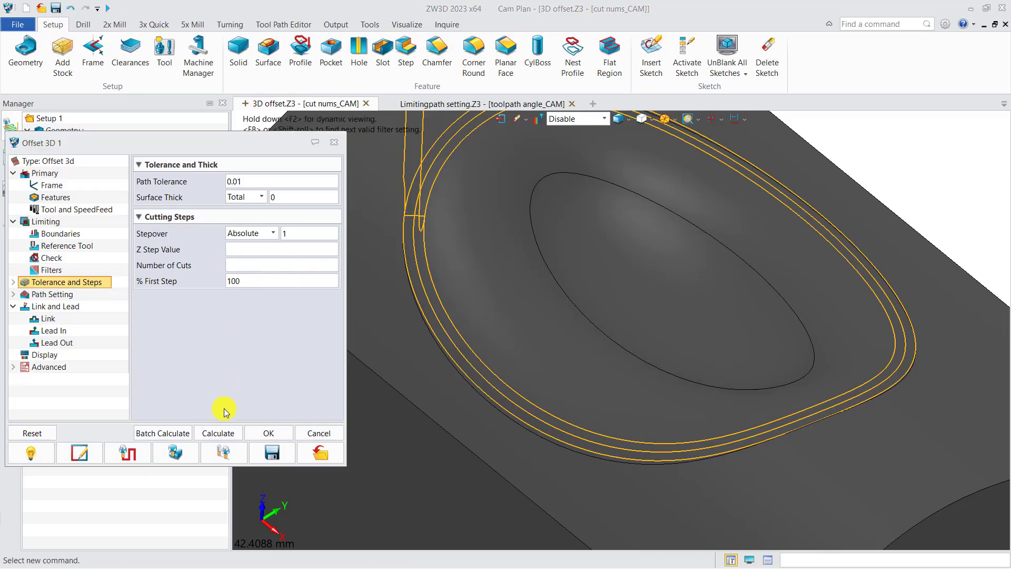
{"action": "left_click", "coordinate": [219, 433]}
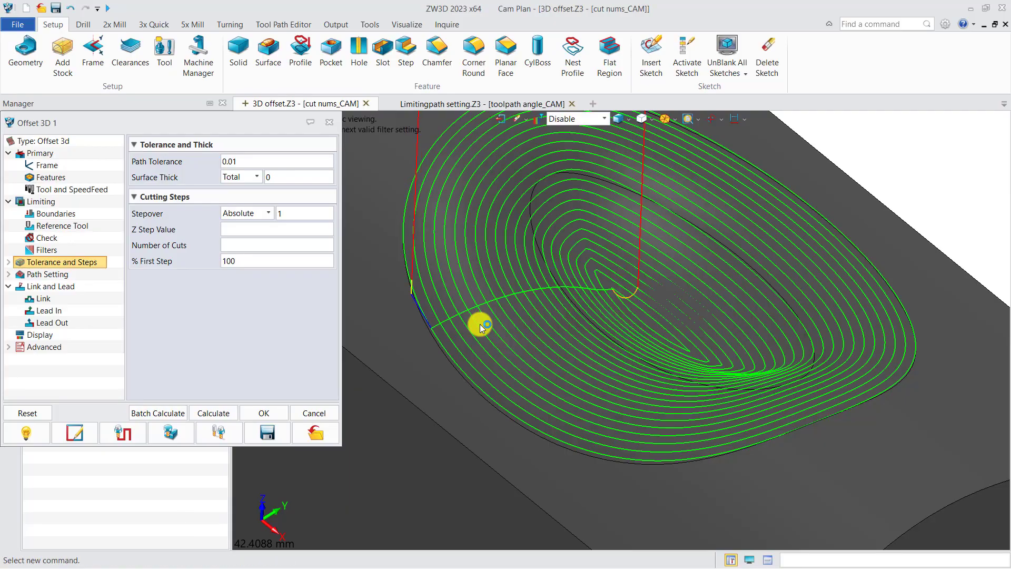
Step: Set Offset 3D 1's % First Step to 50, recalculate, and inspect the outermost passes
{"action": "right_click_drag", "start_coordinate": [599, 317], "coordinate": [584, 343]}
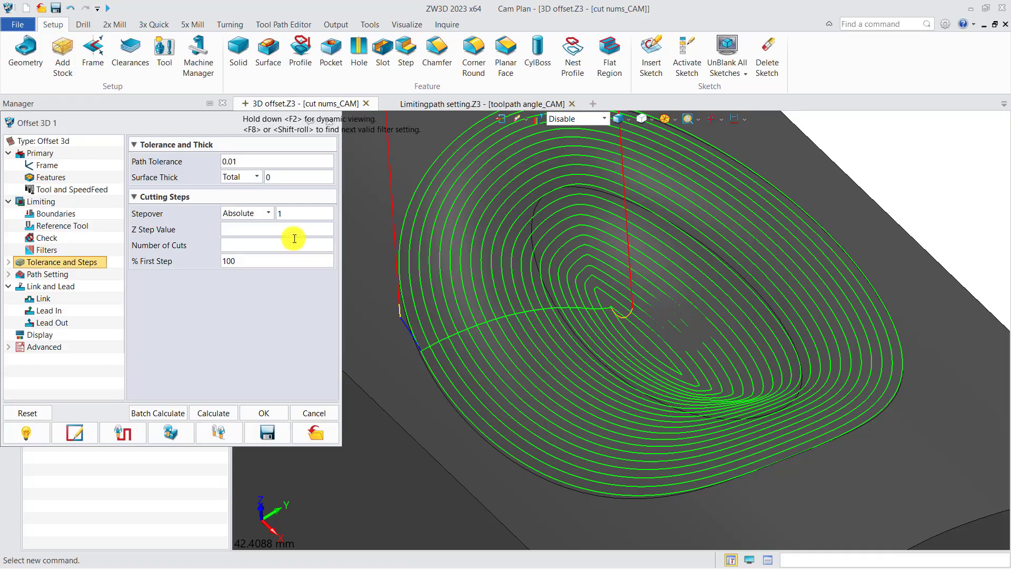
{"action": "mouse_move", "coordinate": [248, 262]}
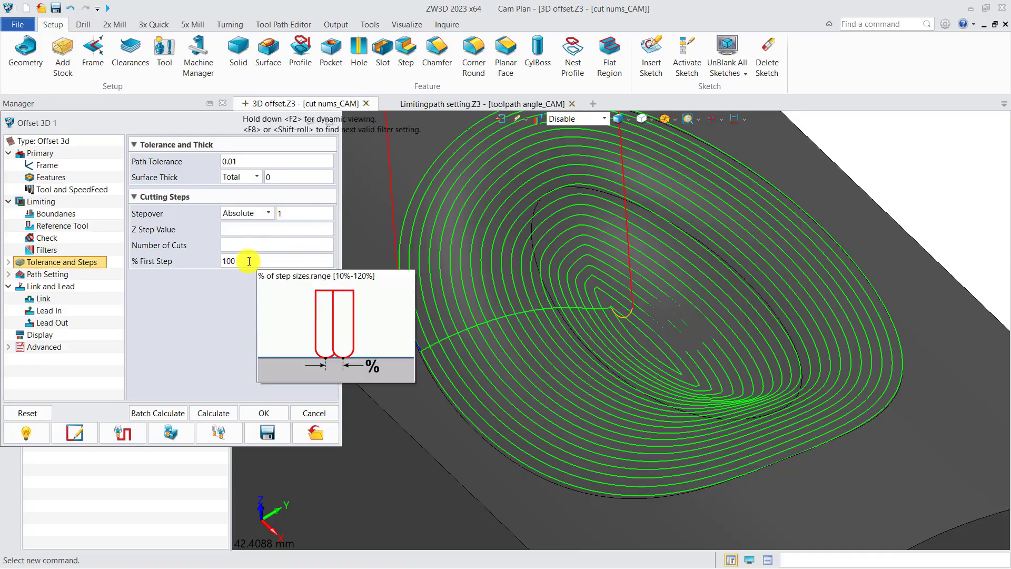
{"action": "double_click", "coordinate": [245, 262]}
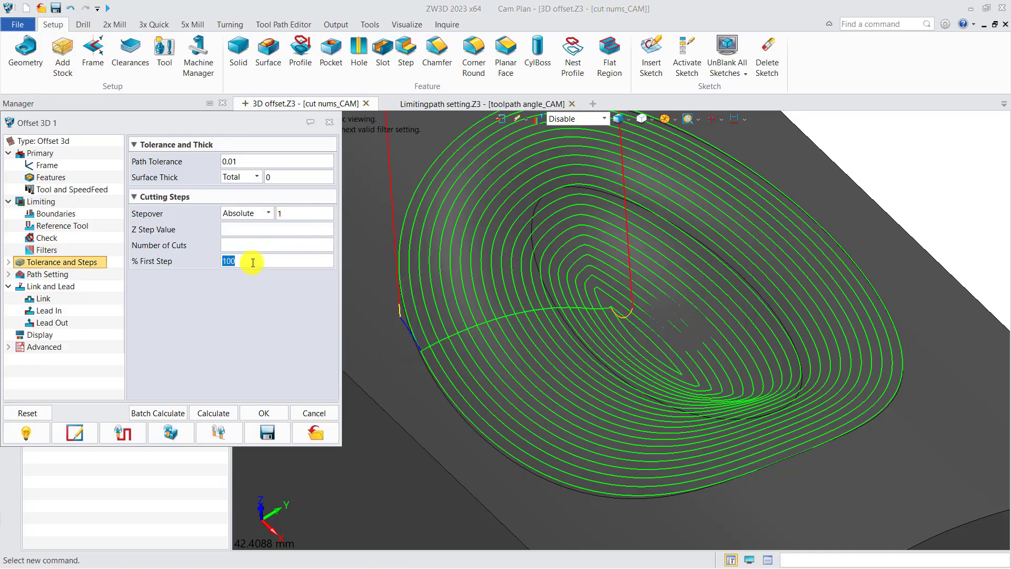
{"action": "type", "text": "50"}
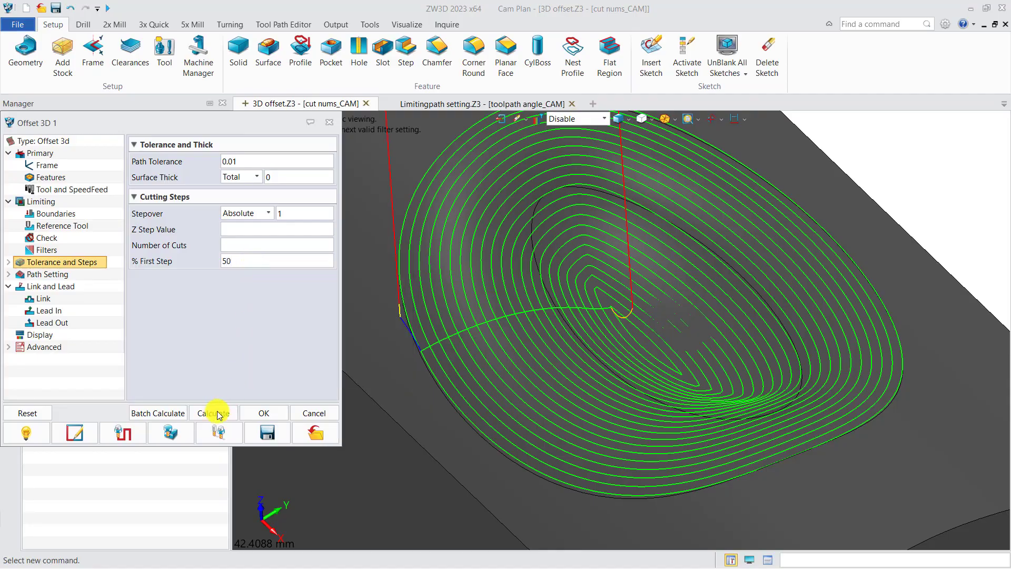
{"action": "left_click", "coordinate": [213, 414]}
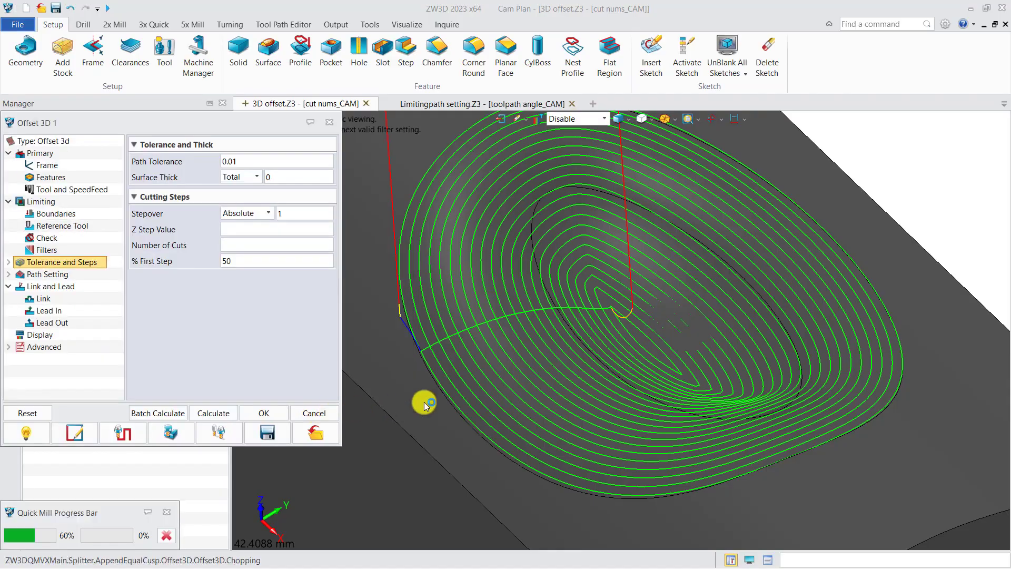
{"action": "scroll", "coordinate": [429, 395], "scroll_direction": "up", "scroll_amount": 5}
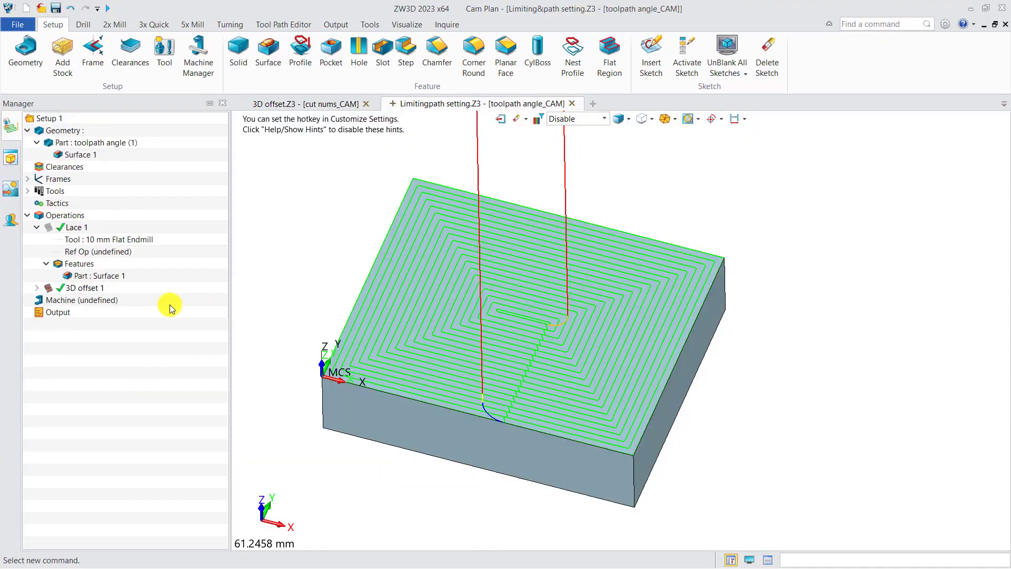
Step: In the toolpath angle plan of Limitingpath setting.Z3, review 3D offset 1's Path Pattern options and examine its From Boundaries toolpath
{"action": "double_click", "coordinate": [79, 287]}
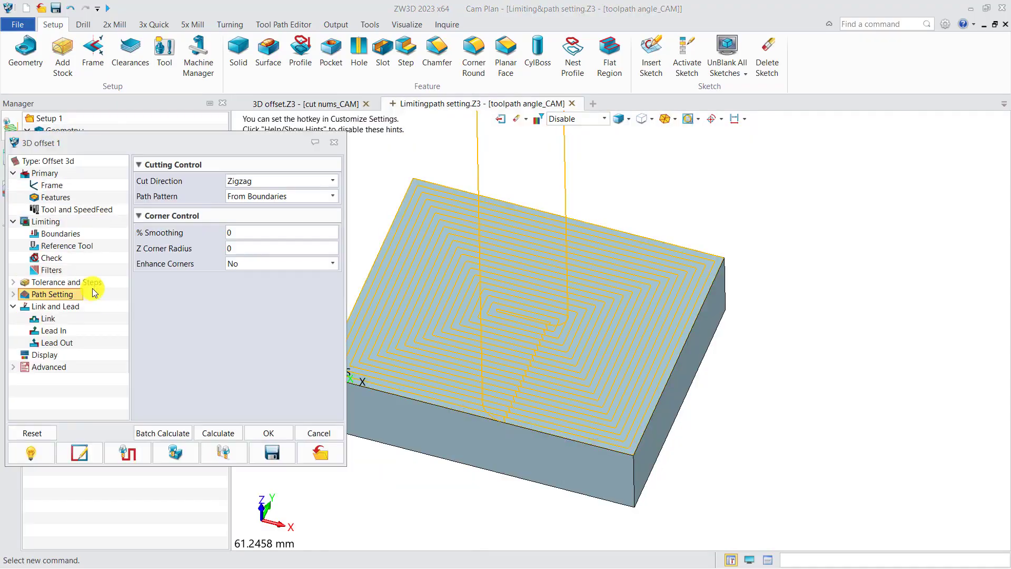
{"action": "left_click", "coordinate": [253, 197]}
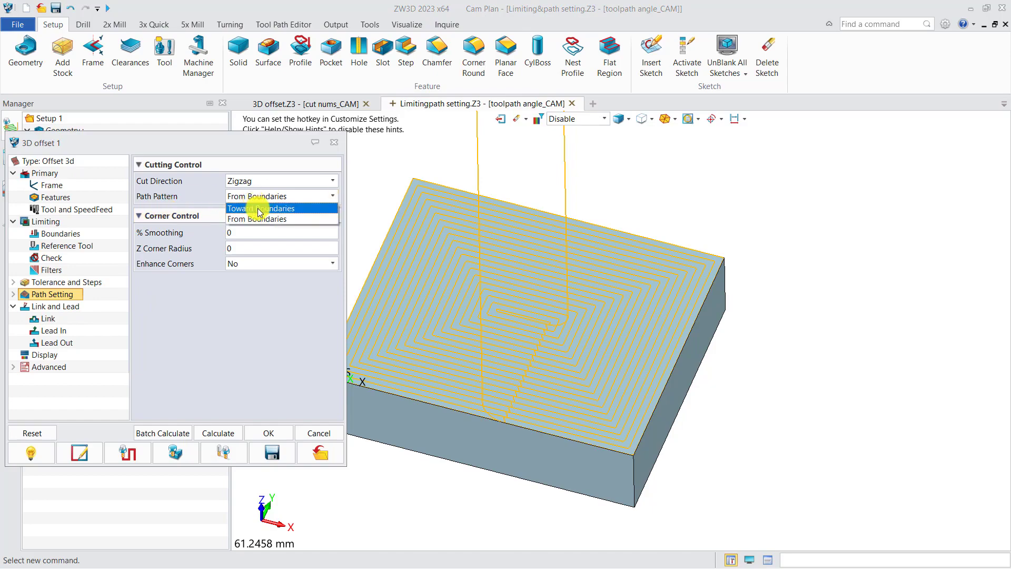
{"action": "scroll", "coordinate": [487, 376], "scroll_direction": "up", "scroll_amount": 5}
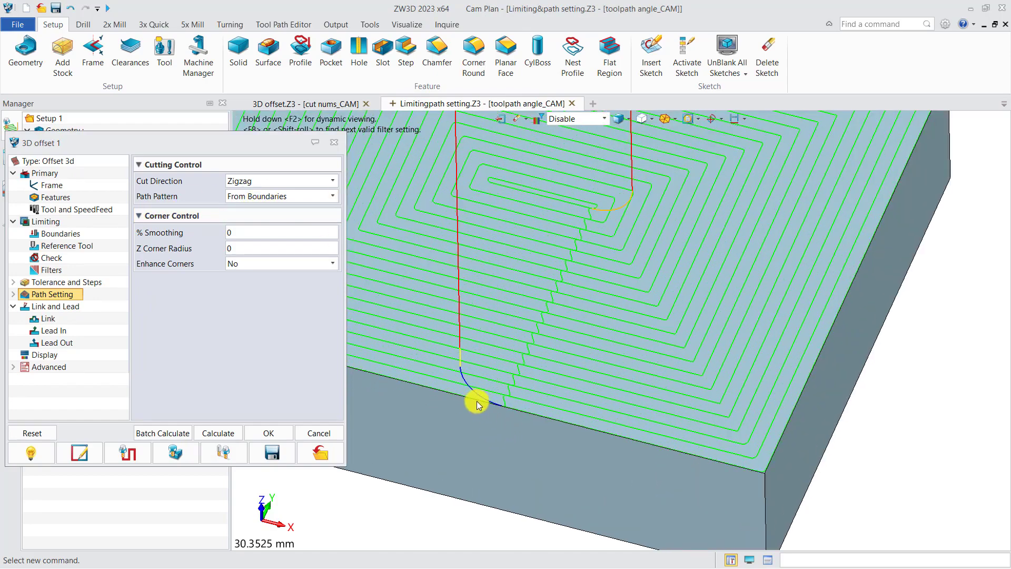
{"action": "scroll", "coordinate": [497, 416], "scroll_direction": "down", "scroll_amount": 5}
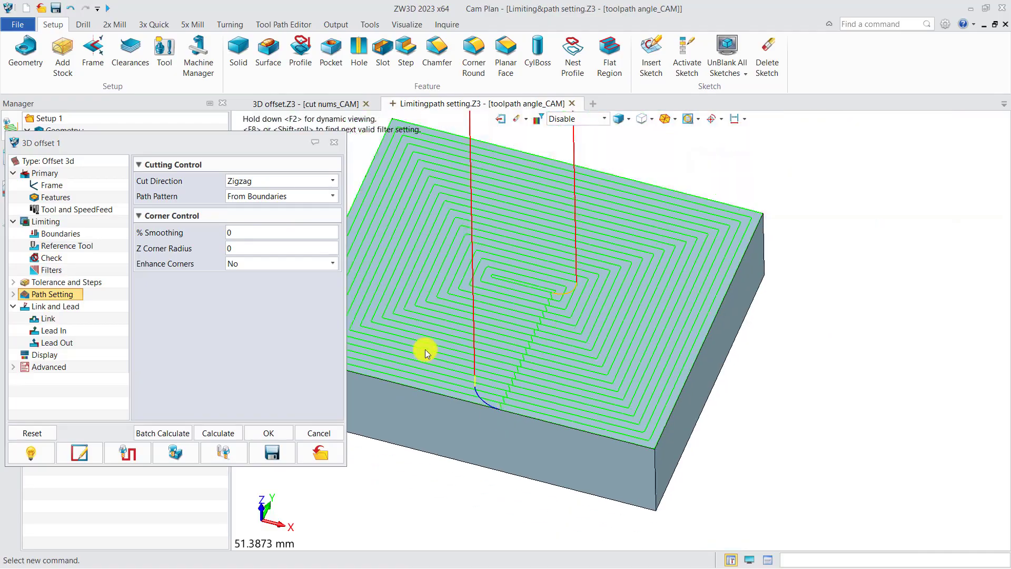
Step: Set 3D offset 1's Path Pattern to Toward Boundaries, recalculate, and inspect where the toolpath starts at the centre
{"action": "left_click", "coordinate": [263, 196]}
{"action": "left_click", "coordinate": [262, 209]}
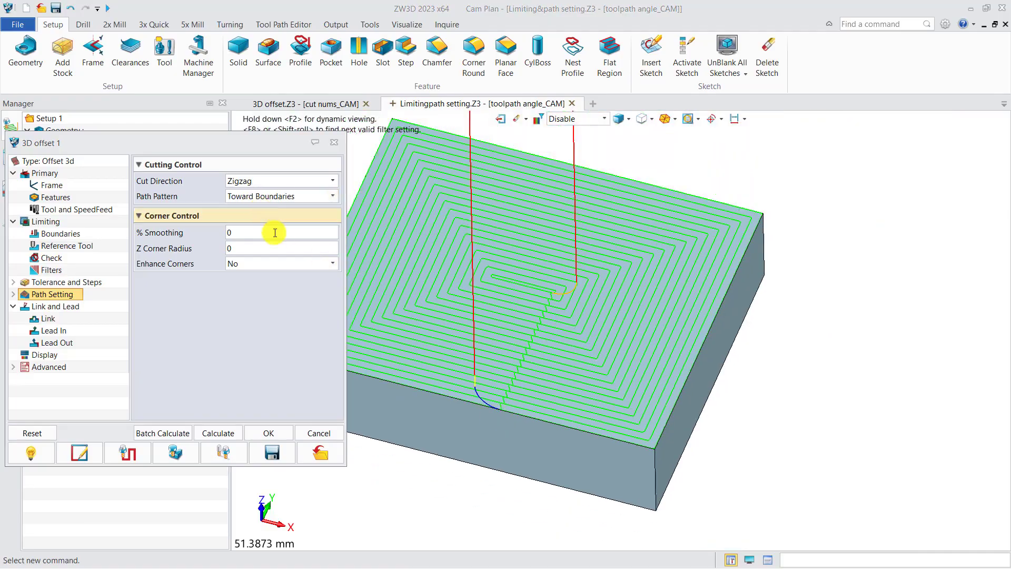
{"action": "left_click", "coordinate": [223, 431]}
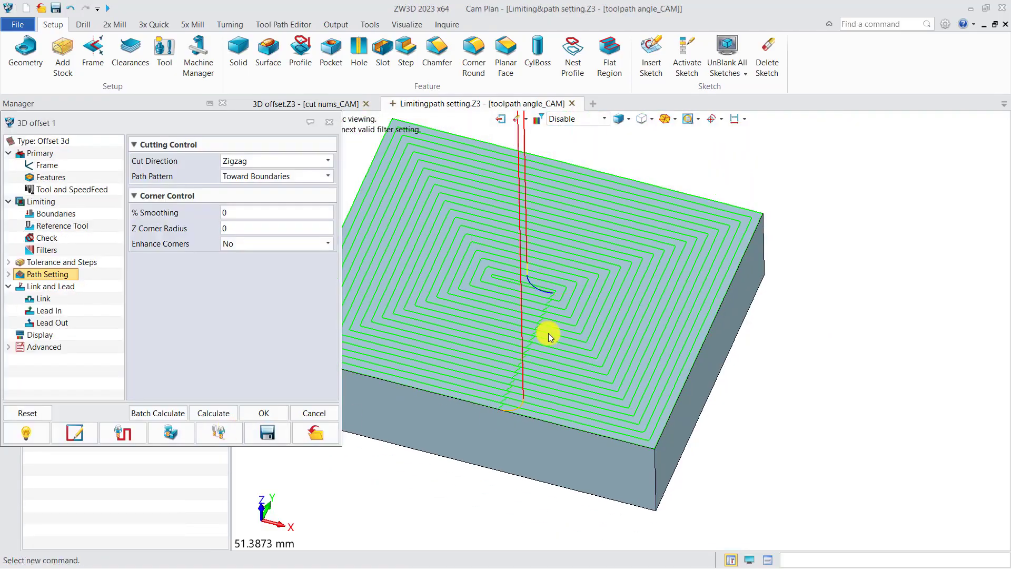
{"action": "scroll", "coordinate": [537, 280], "scroll_direction": "up", "scroll_amount": 6}
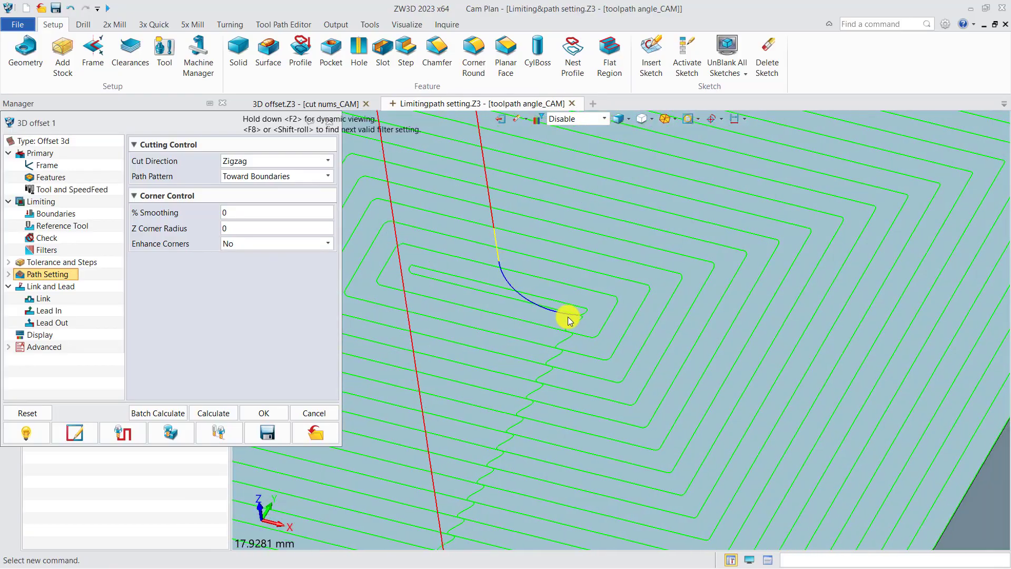
{"action": "scroll", "coordinate": [533, 320], "scroll_direction": "down", "scroll_amount": 3}
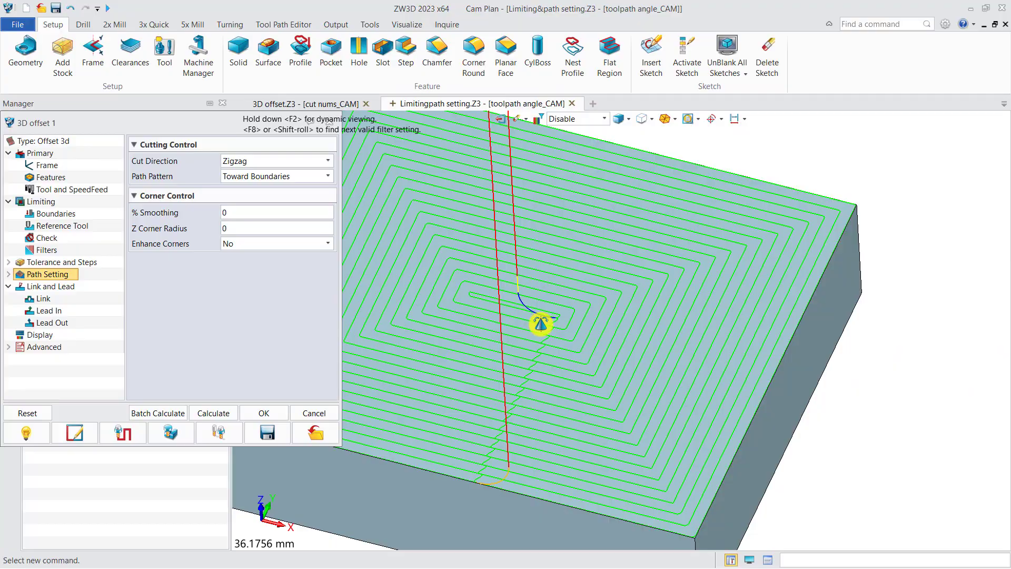
Step: Examine the toolpath's corners, set 3D offset 1's % Smoothing to 100, and recalculate the toolpath
{"action": "middle_click_drag", "start_coordinate": [712, 263], "coordinate": [574, 291]}
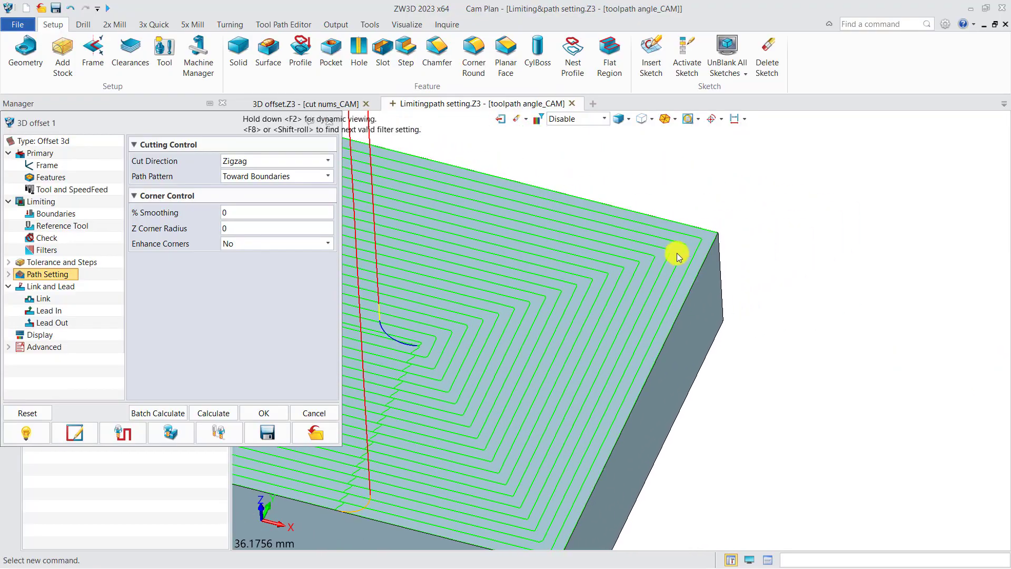
{"action": "mouse_move", "coordinate": [678, 255]}
{"action": "middle_mouse_down"}
{"action": "mouse_move", "coordinate": [937, 255]}
{"action": "mouse_move", "coordinate": [681, 261]}
{"action": "middle_mouse_up"}
{"action": "left_click", "coordinate": [230, 213]}
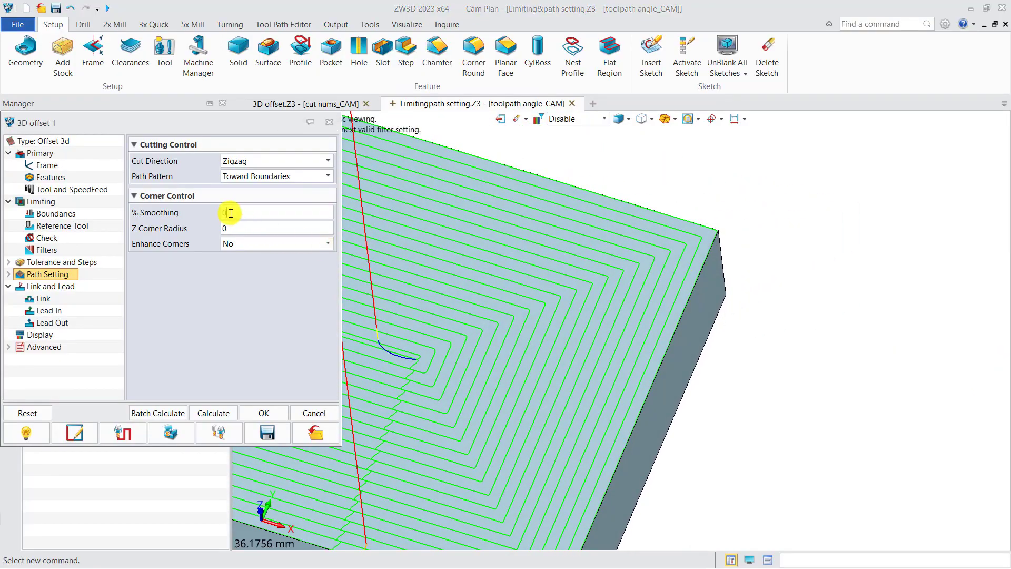
{"action": "scroll", "coordinate": [690, 254], "scroll_direction": "up", "scroll_amount": 4}
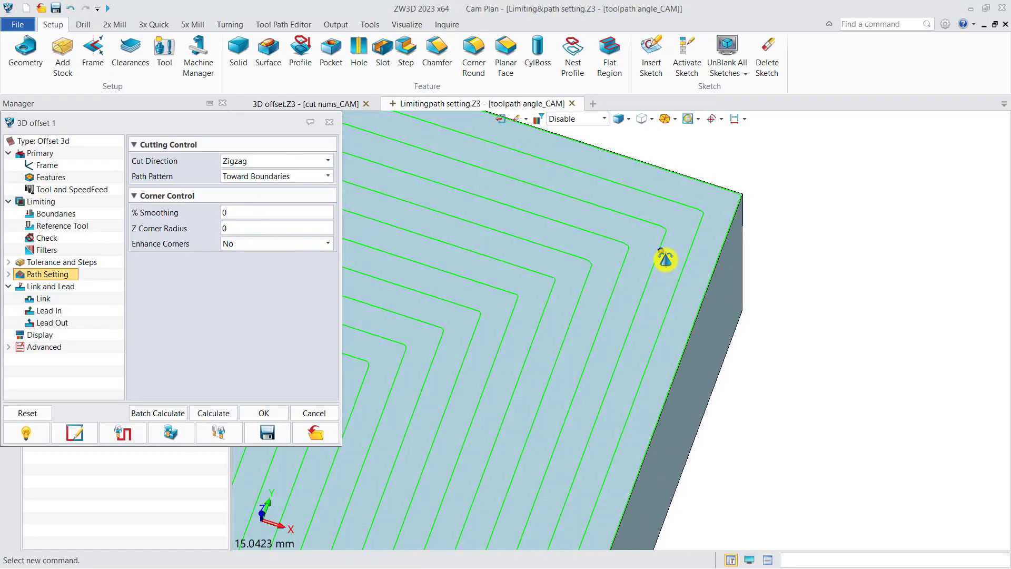
{"action": "middle_click_drag", "start_coordinate": [655, 263], "coordinate": [593, 289]}
{"action": "scroll", "coordinate": [589, 312], "scroll_direction": "up", "scroll_amount": 1}
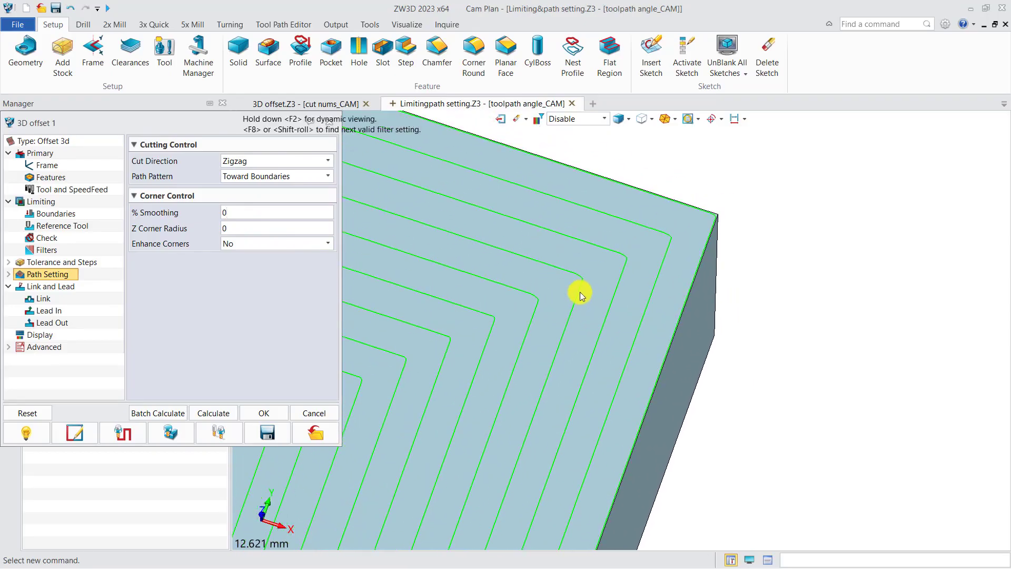
{"action": "double_click", "coordinate": [244, 215]}
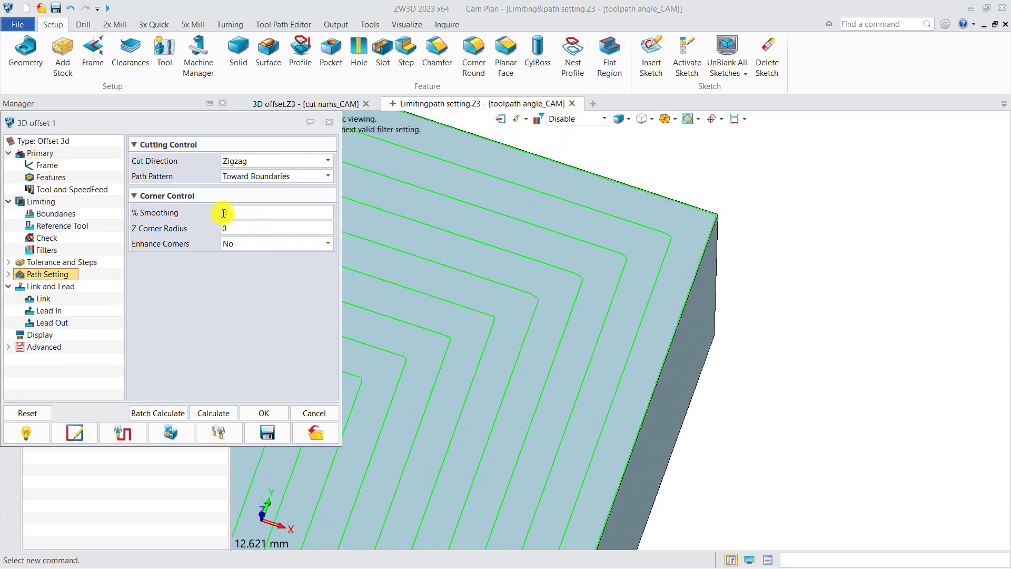
{"action": "type", "text": "100"}
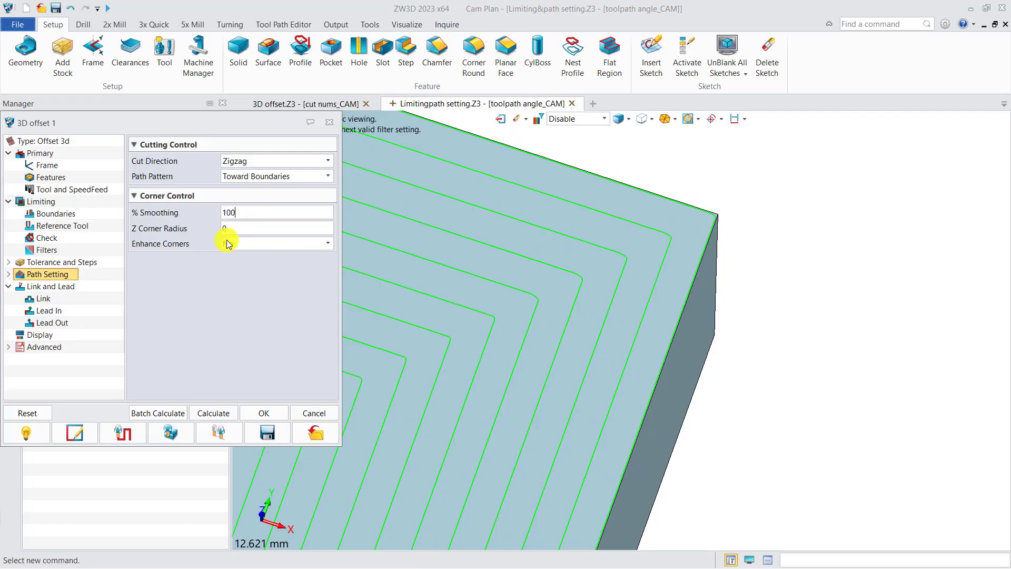
{"action": "left_click", "coordinate": [213, 413]}
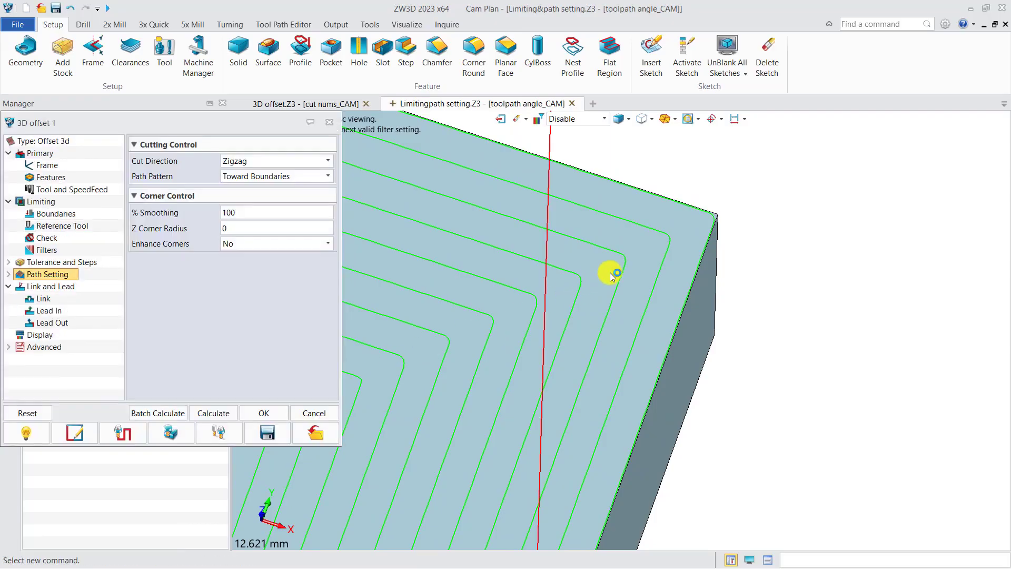
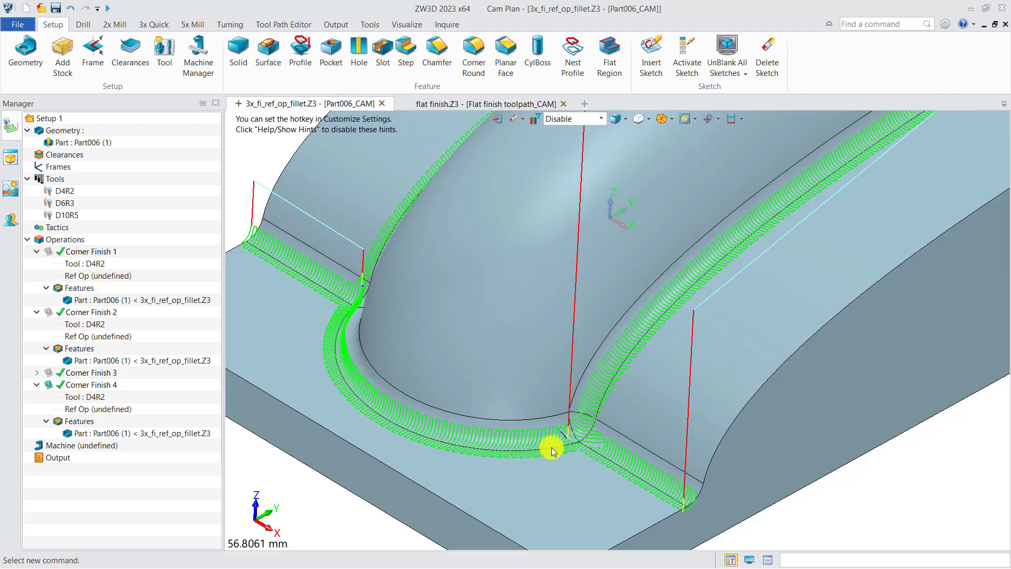
Step: Examine Corner Finish 4's passes across the fillet, set its Flat Pattern to Along, and recalculate the toolpath
{"action": "middle_click_drag", "start_coordinate": [426, 451], "coordinate": [508, 422]}
{"action": "scroll", "coordinate": [463, 421], "scroll_direction": "up", "scroll_amount": 1}
{"action": "scroll", "coordinate": [463, 418], "scroll_direction": "up", "scroll_amount": 5}
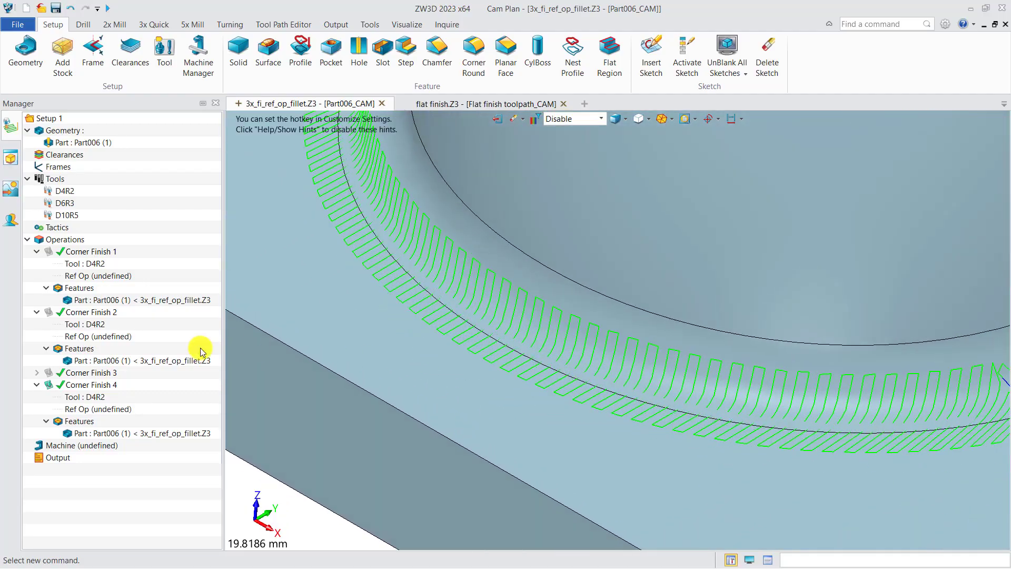
{"action": "double_click", "coordinate": [92, 384]}
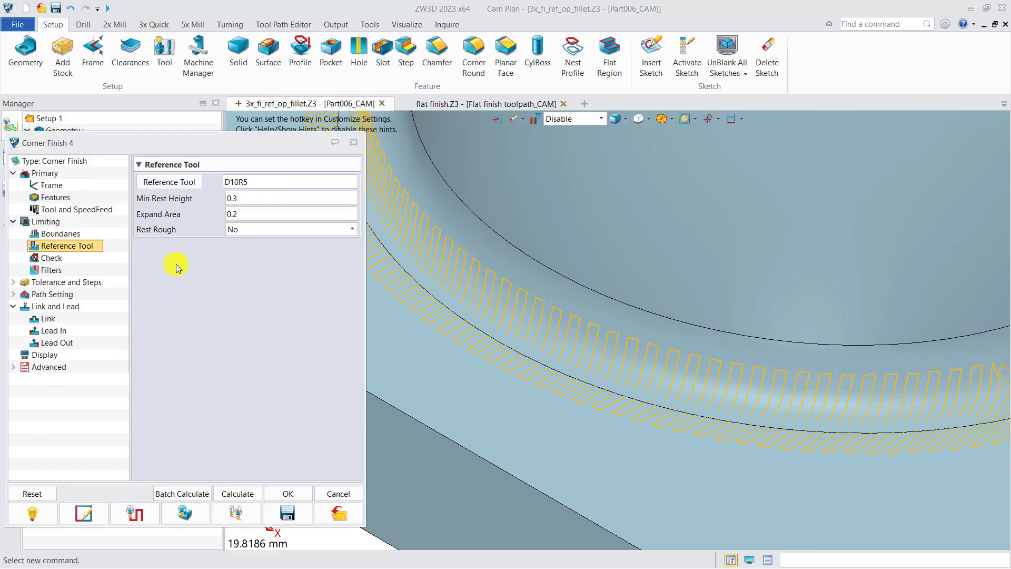
{"action": "left_click", "coordinate": [90, 281]}
{"action": "left_click", "coordinate": [252, 235]}
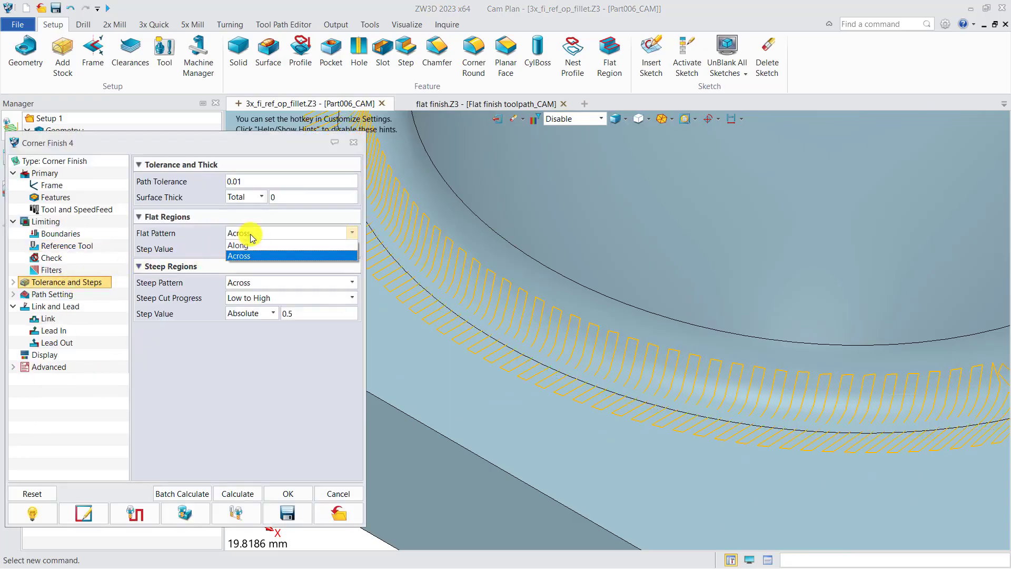
{"action": "left_click", "coordinate": [239, 245]}
{"action": "left_click", "coordinate": [234, 493]}
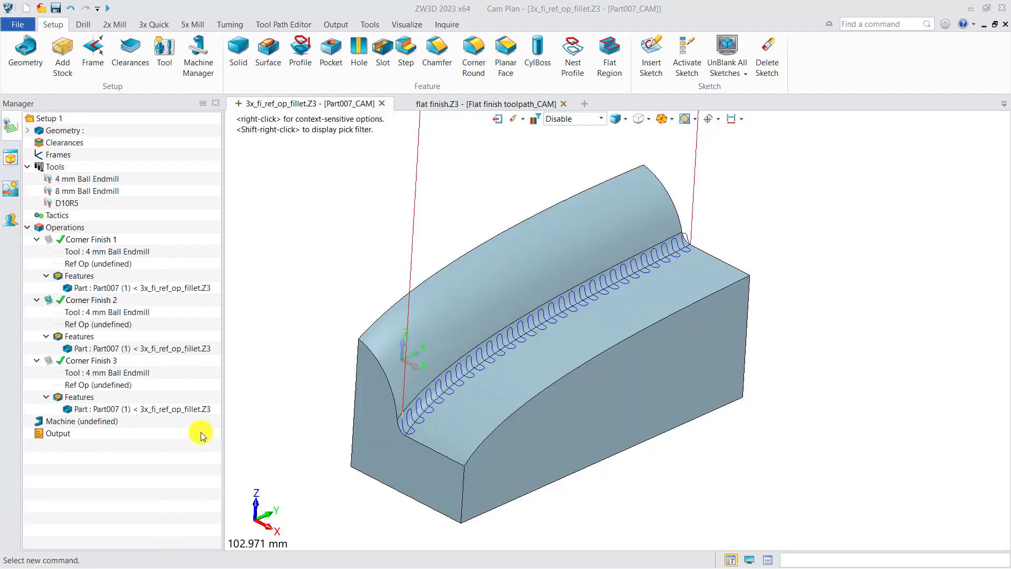
Step: Review Corner Finish 2's Steep Cut Progress options, keep Low to High, and play the toolpath verification
{"action": "double_click", "coordinate": [105, 301]}
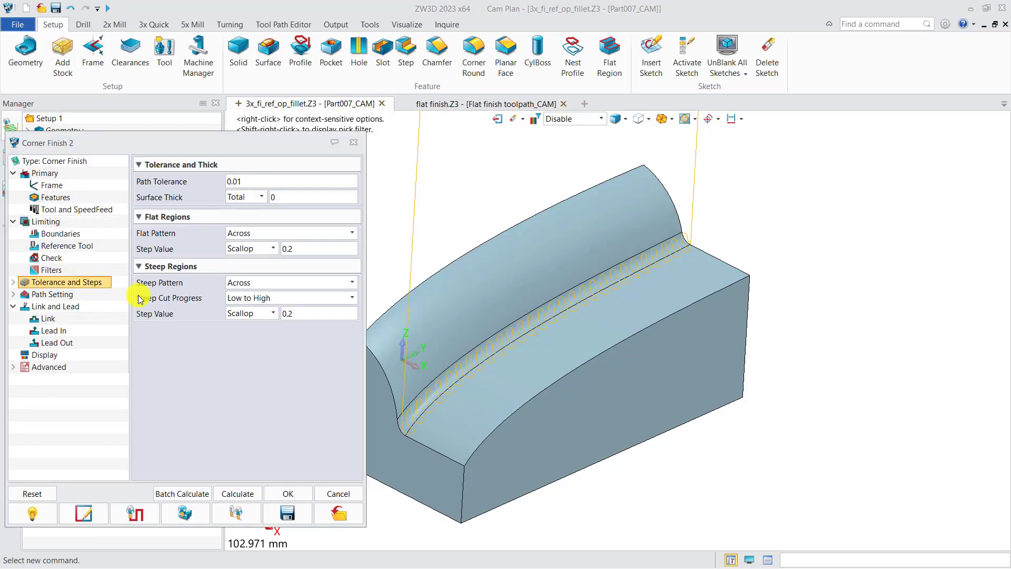
{"action": "left_click", "coordinate": [273, 299]}
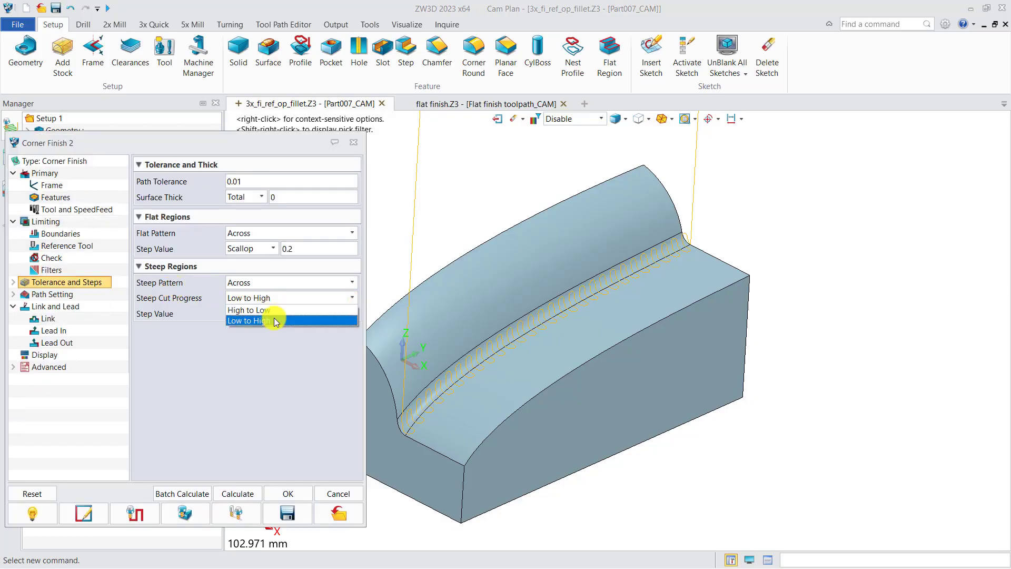
{"action": "left_click", "coordinate": [274, 321]}
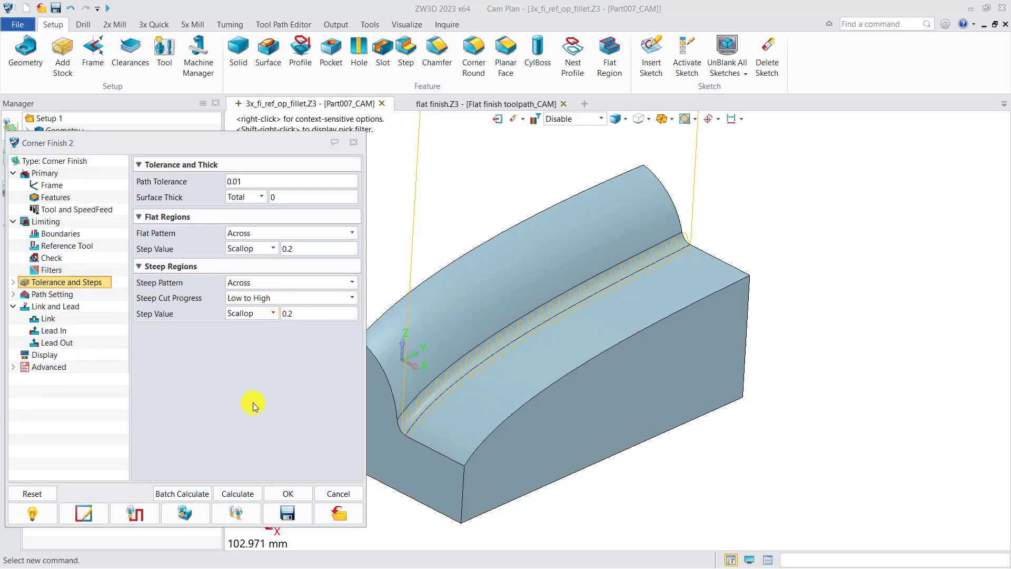
{"action": "left_click", "coordinate": [133, 517]}
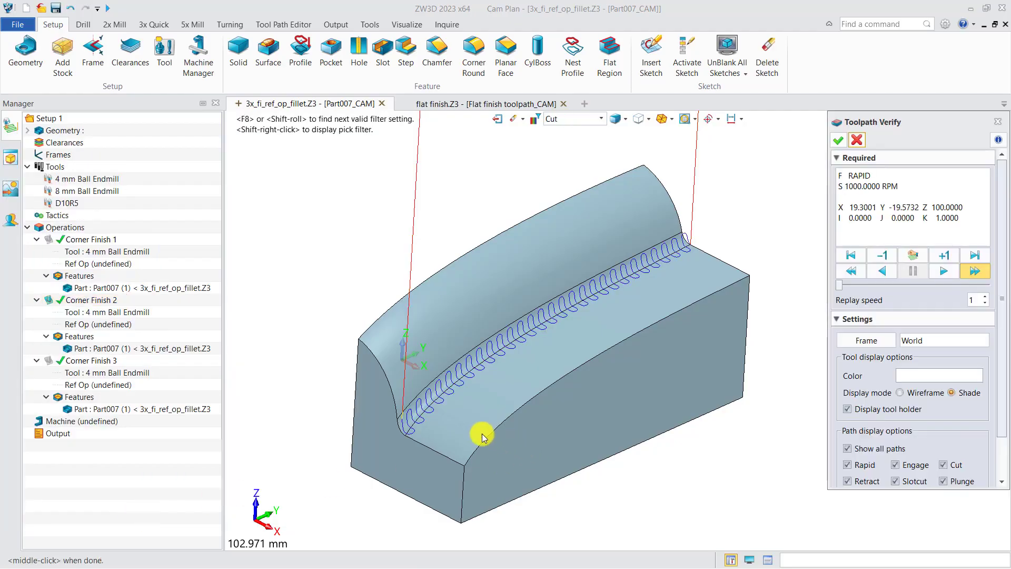
{"action": "left_click", "coordinate": [976, 271]}
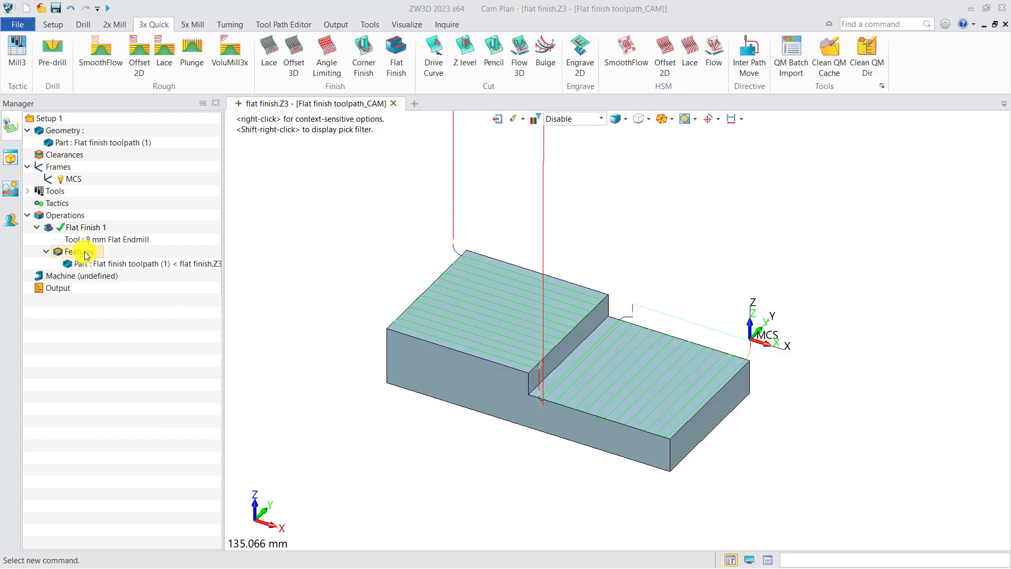
Step: Examine Flat Finish 1's part feature and its toolpath on the two flat faces of the stepped block
{"action": "left_click", "coordinate": [106, 262]}
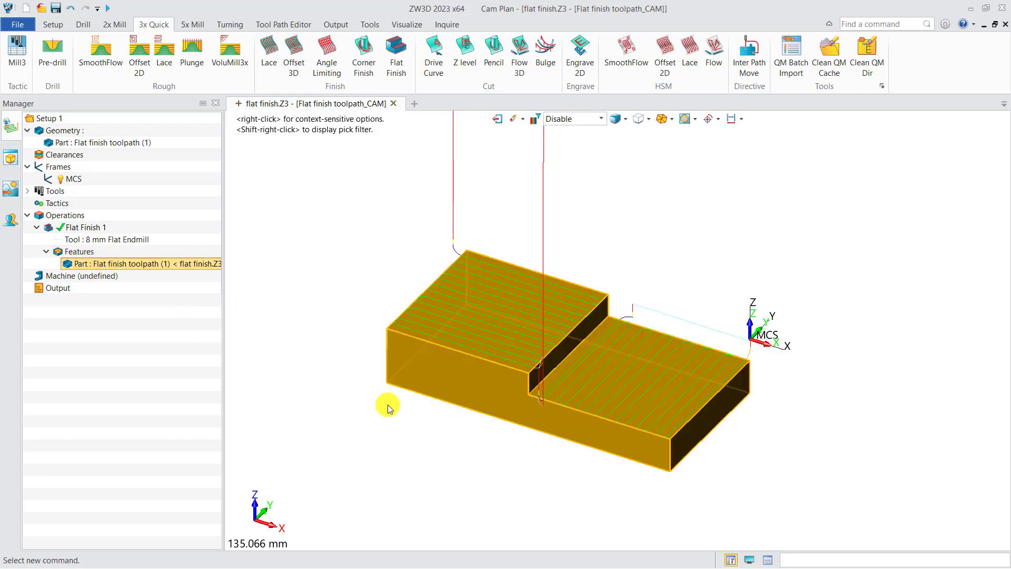
{"action": "scroll", "coordinate": [356, 388], "scroll_direction": "up", "scroll_amount": 2}
{"action": "middle_click_drag", "start_coordinate": [356, 387], "coordinate": [319, 379]}
{"action": "left_click", "coordinate": [322, 370]}
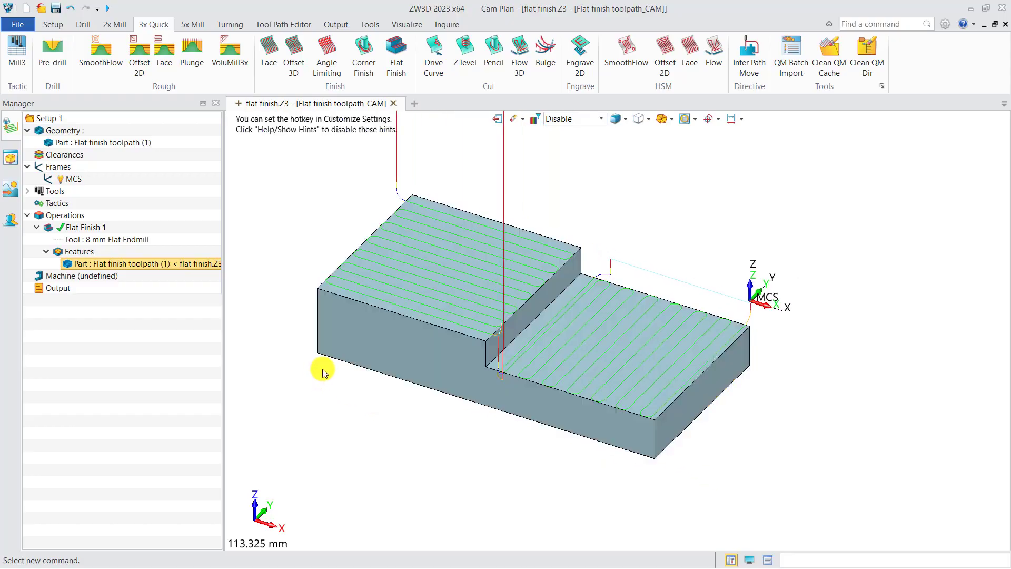
{"action": "middle_click_drag", "start_coordinate": [417, 302], "coordinate": [418, 286]}
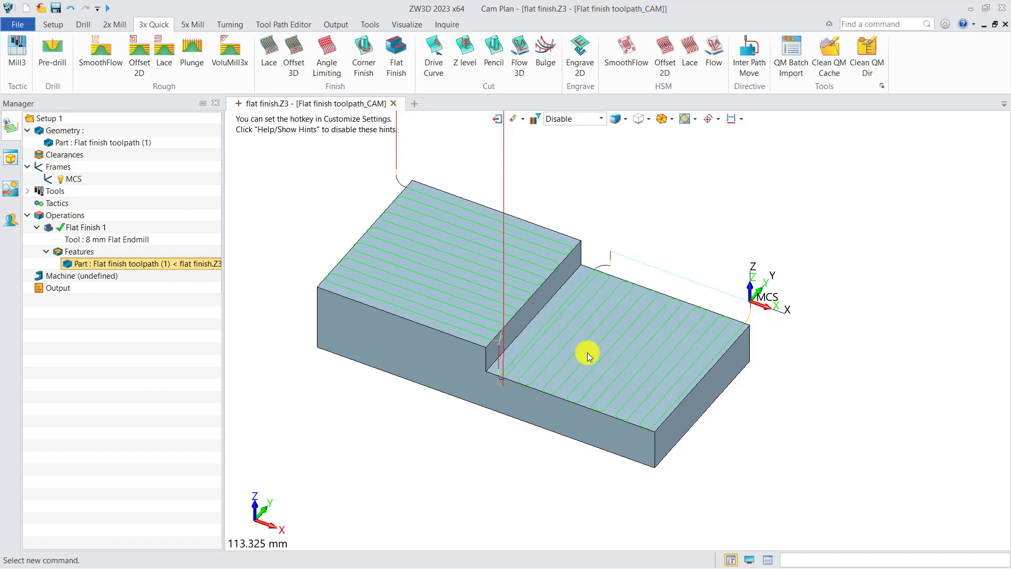
Step: Replace Flat Finish 1's part feature with a new flat region feature picked from the whole part, with Flat Tolerance 0.01
{"action": "right_click", "coordinate": [86, 255]}
{"action": "left_click", "coordinate": [113, 275]}
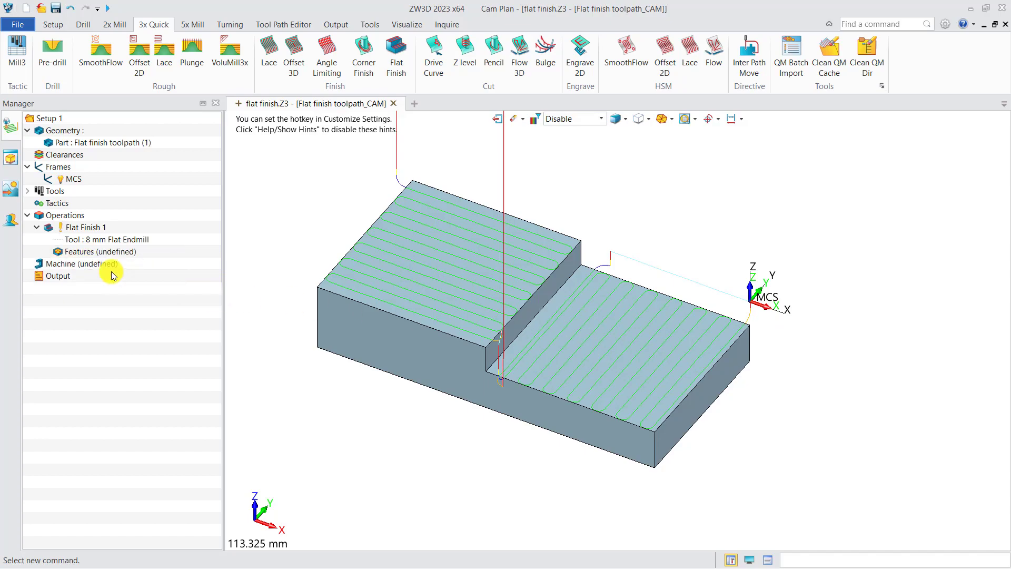
{"action": "right_click", "coordinate": [105, 255]}
{"action": "left_click", "coordinate": [127, 258]}
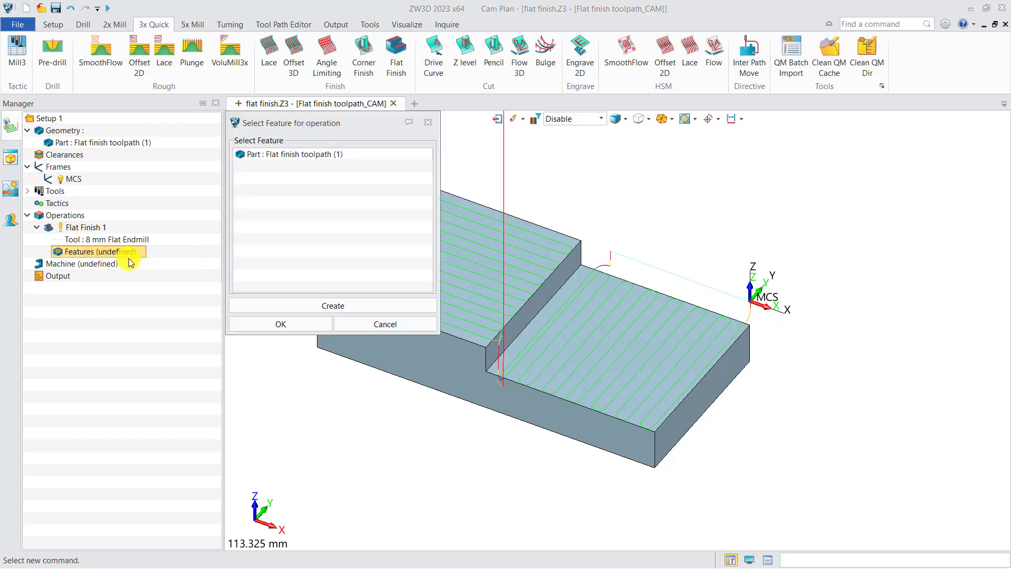
{"action": "left_click", "coordinate": [266, 300]}
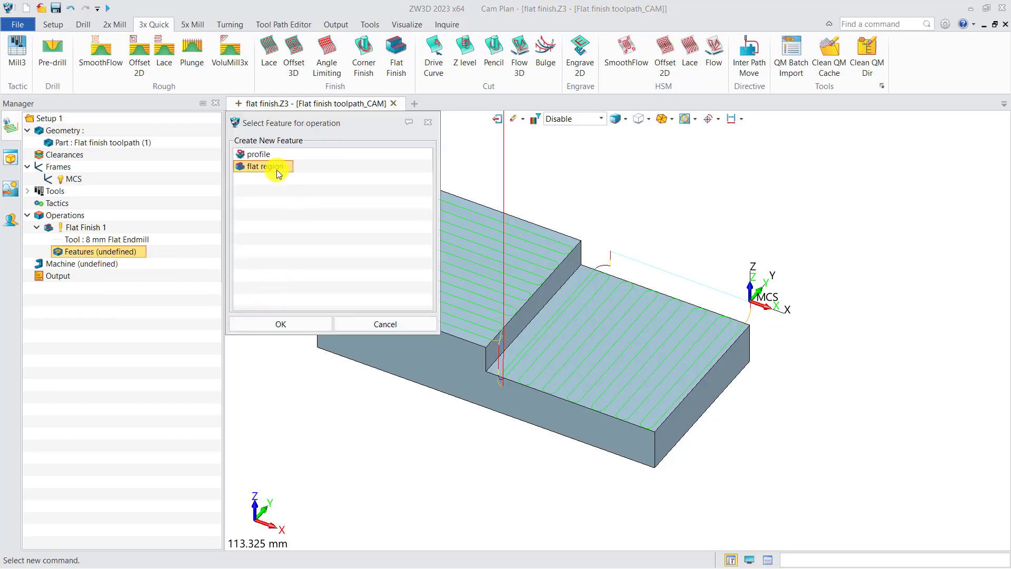
{"action": "left_click", "coordinate": [295, 323]}
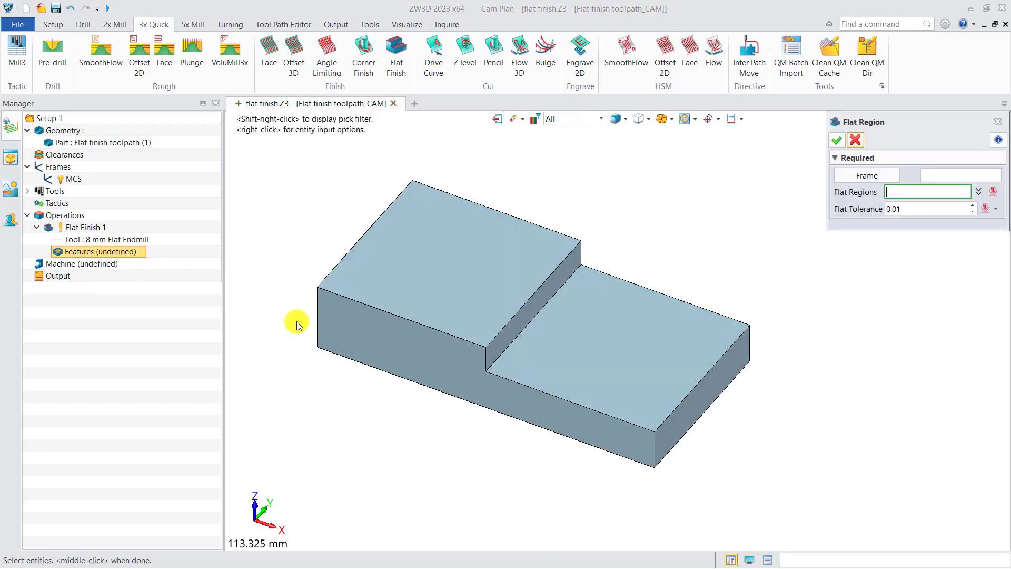
{"action": "left_click", "coordinate": [489, 288]}
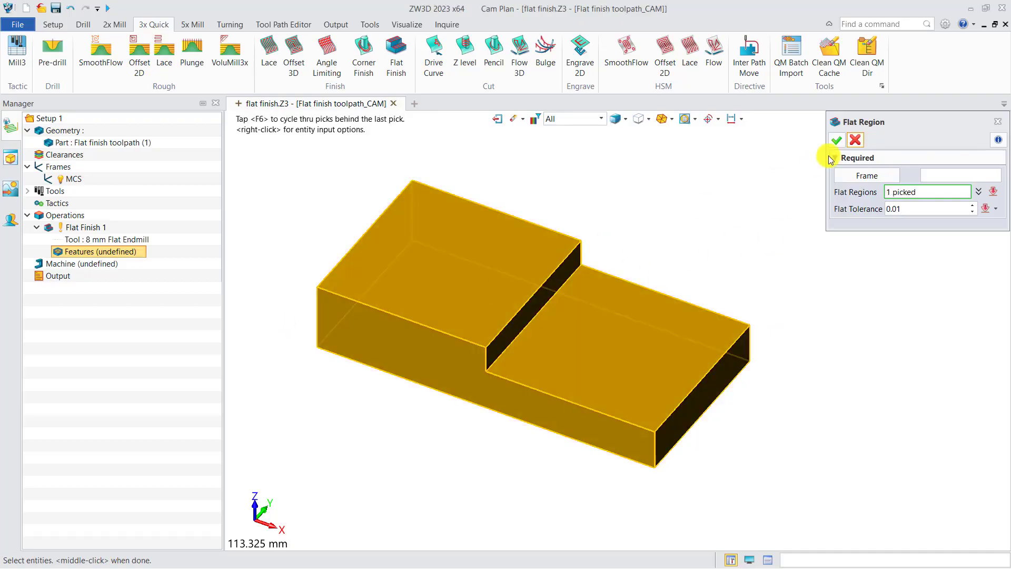
{"action": "left_click", "coordinate": [837, 141]}
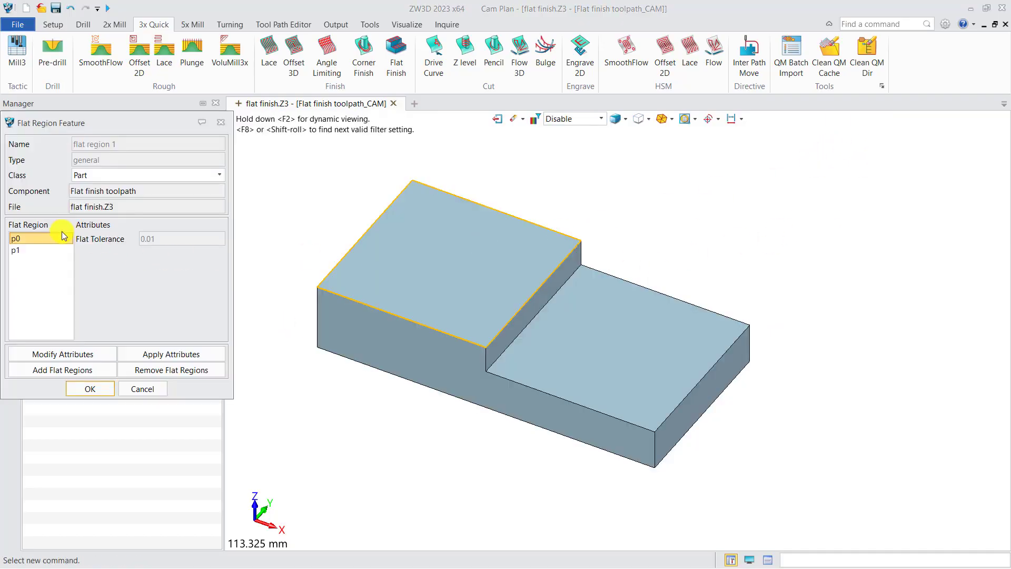
Step: Check flat region p1 on the lower face, accept the flat region feature, and recalculate Flat Finish 1
{"action": "left_click", "coordinate": [28, 250]}
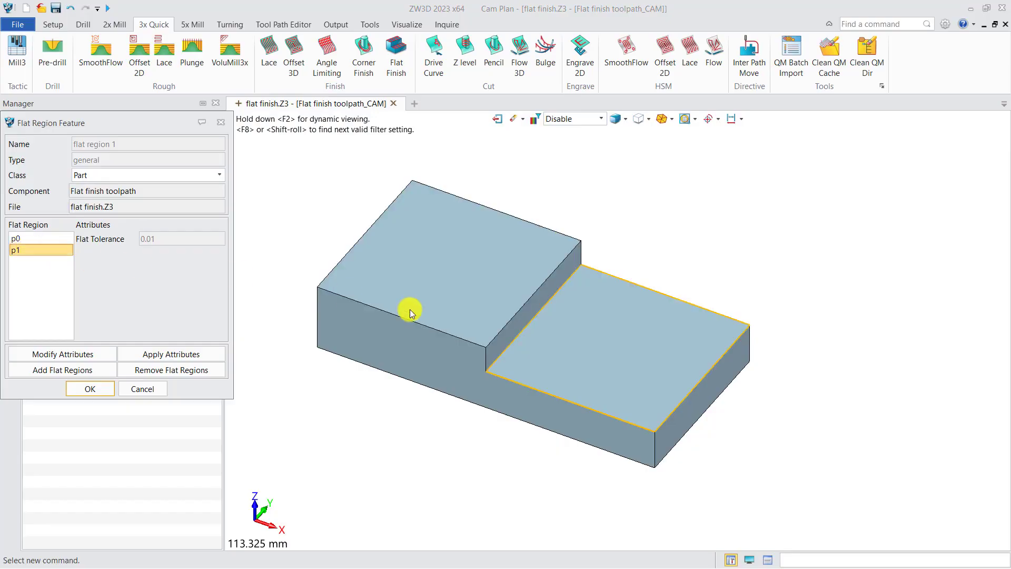
{"action": "left_click", "coordinate": [95, 391]}
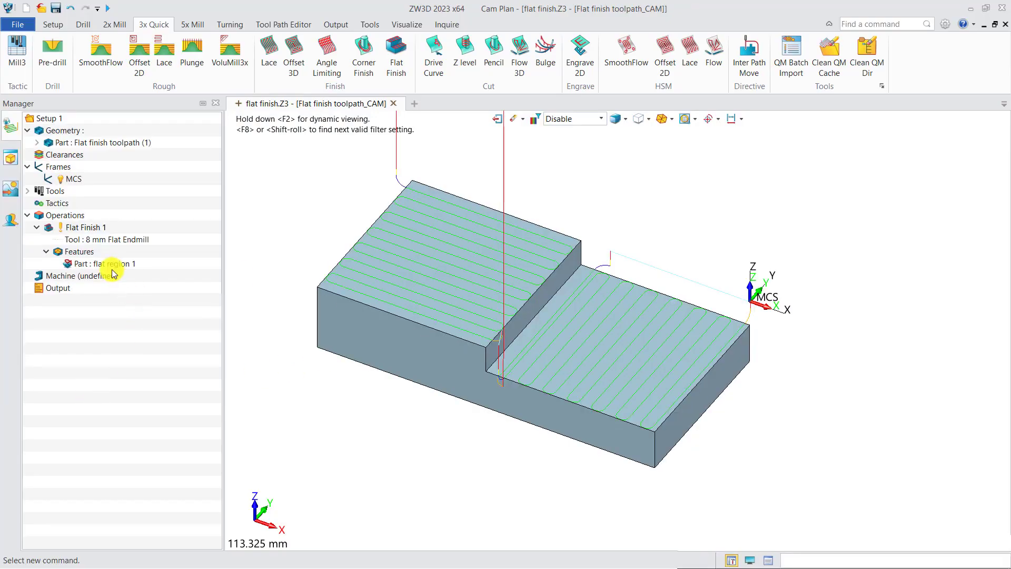
{"action": "right_click", "coordinate": [86, 232]}
{"action": "left_click", "coordinate": [134, 29]}
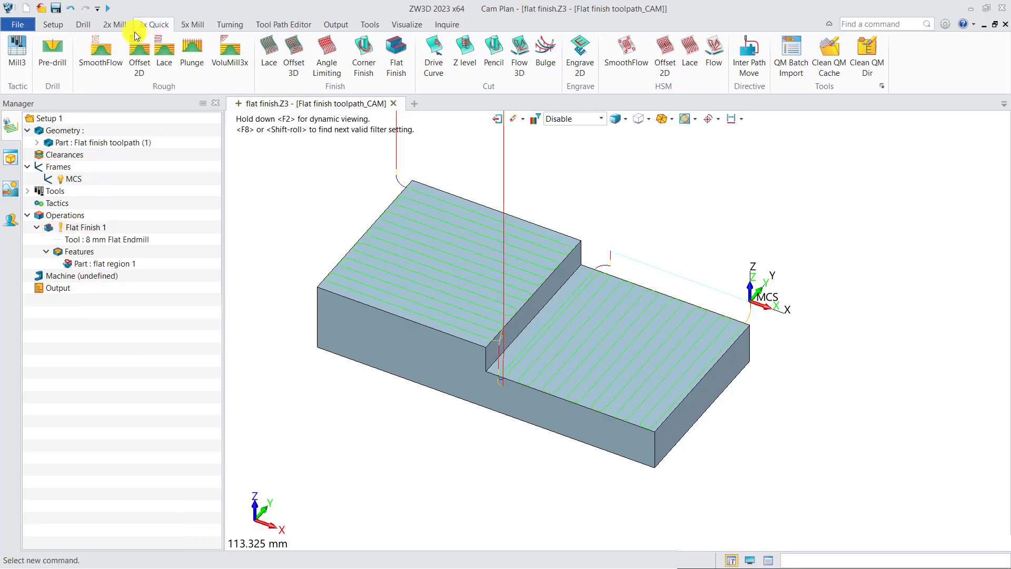
Step: Remove the flat region feature from Flat Finish 1 and create a profile feature in its place
{"action": "right_click", "coordinate": [87, 253]}
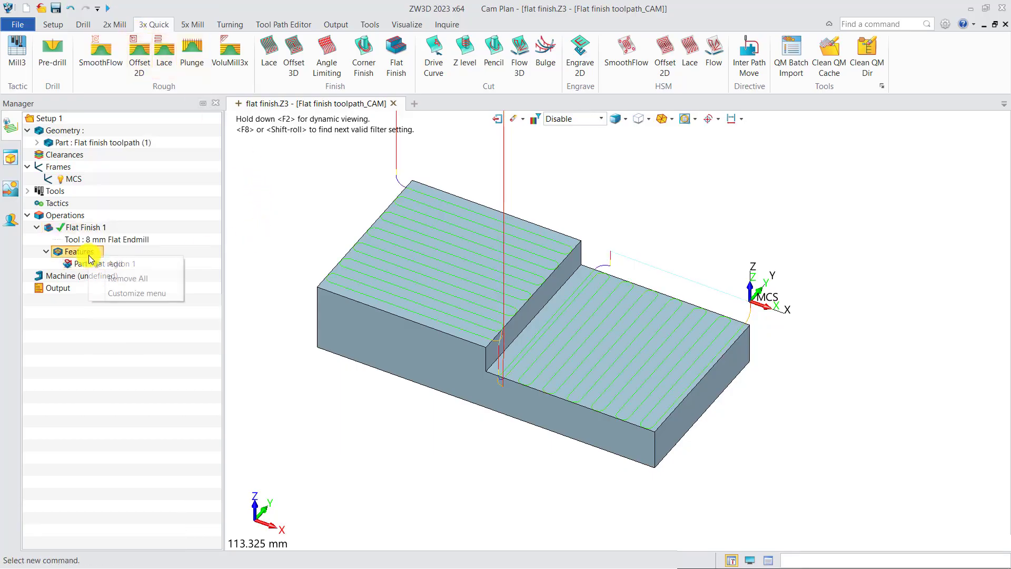
{"action": "left_click", "coordinate": [105, 278]}
{"action": "right_click", "coordinate": [94, 253]}
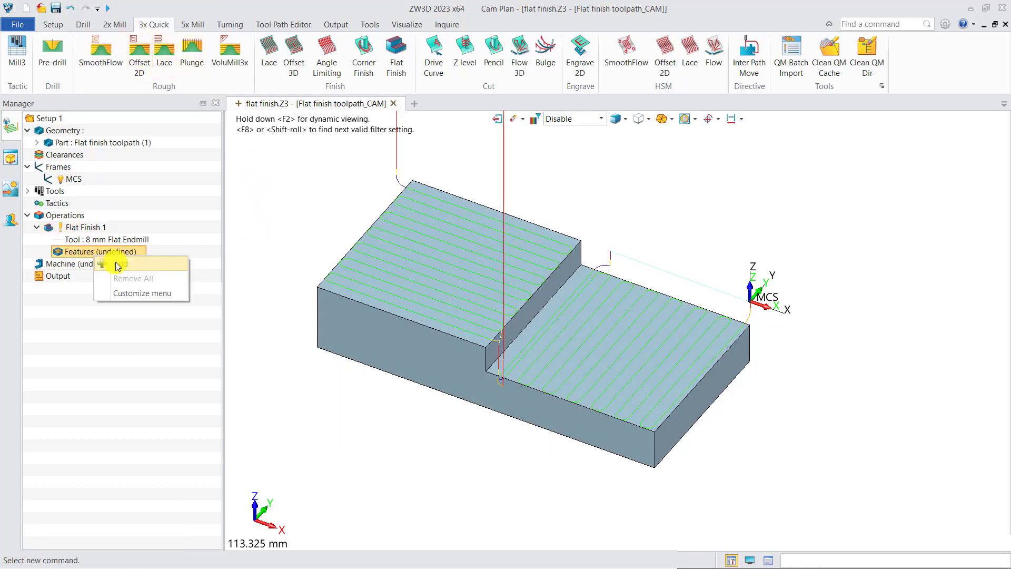
{"action": "left_click", "coordinate": [117, 265]}
{"action": "left_click", "coordinate": [299, 302]}
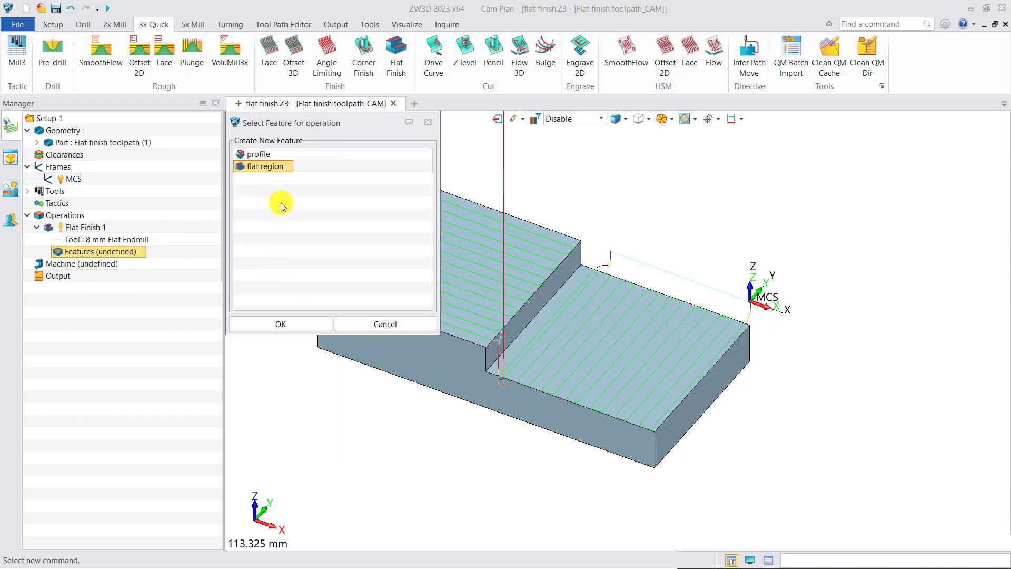
{"action": "left_click", "coordinate": [265, 160]}
{"action": "left_click", "coordinate": [287, 321]}
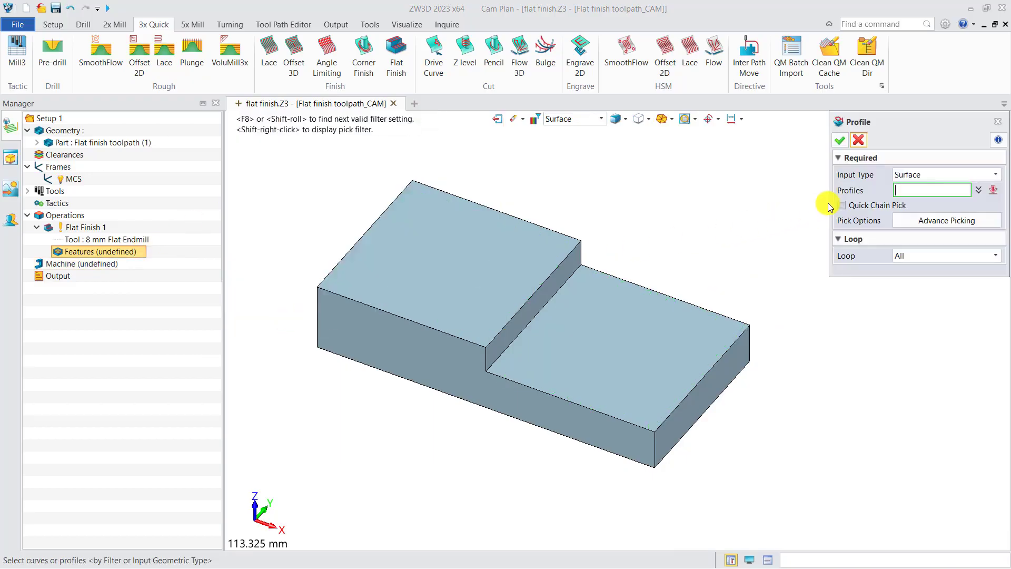
Step: Define the profile with input type Surface, using only the upper flat face of the block
{"action": "left_click", "coordinate": [920, 174]}
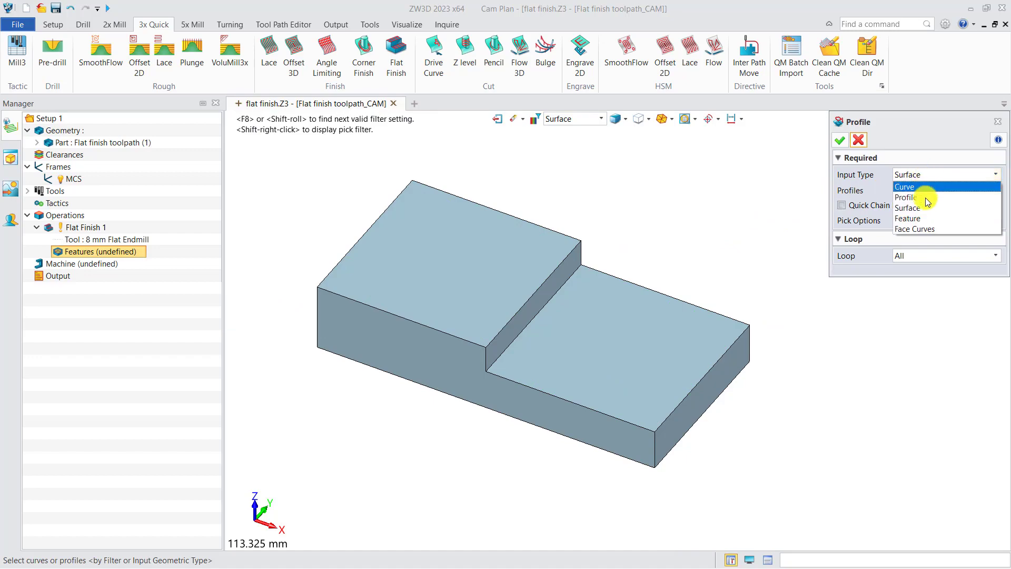
{"action": "left_click", "coordinate": [923, 211]}
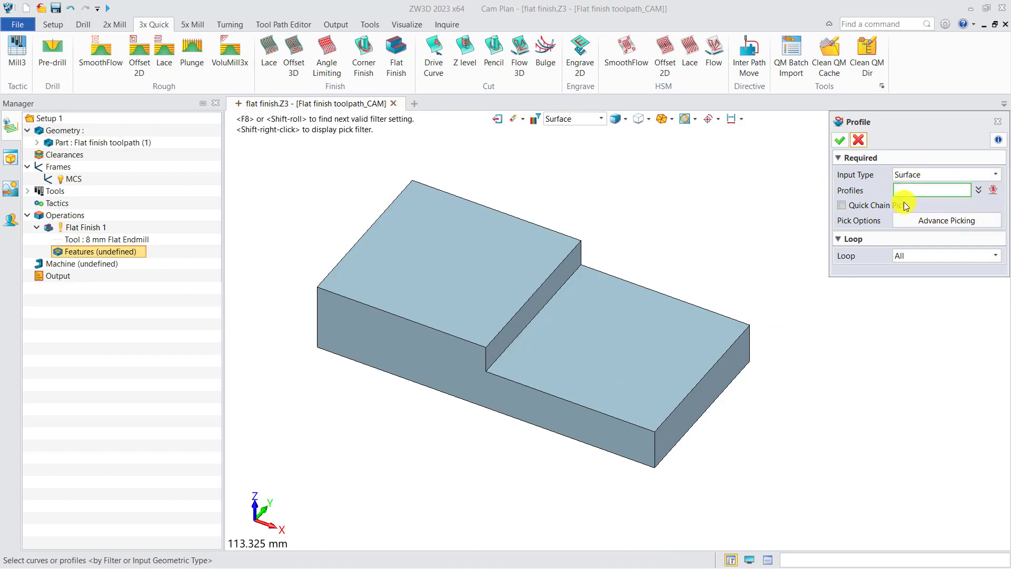
{"action": "left_click", "coordinate": [470, 287]}
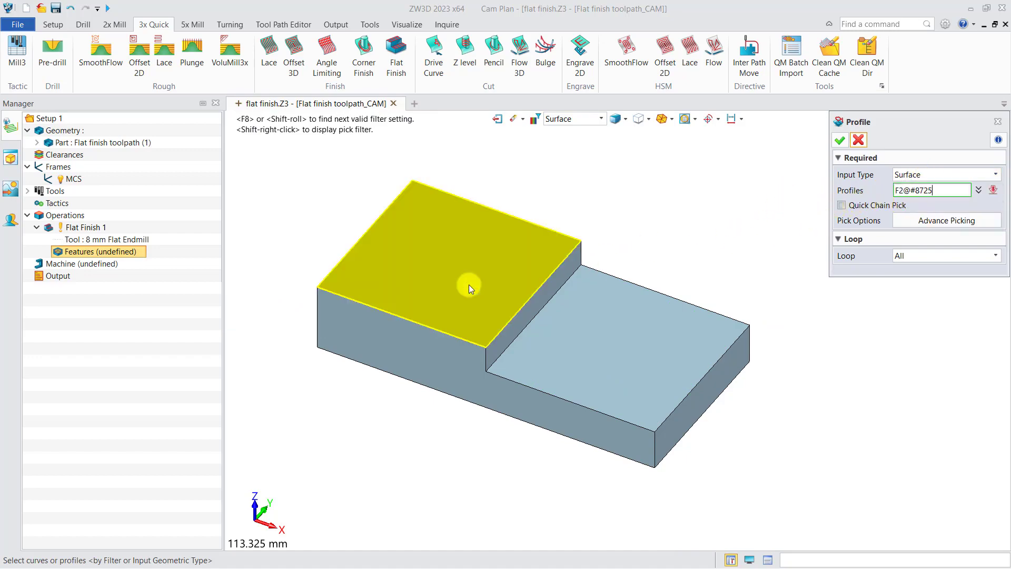
{"action": "left_click", "coordinate": [563, 346]}
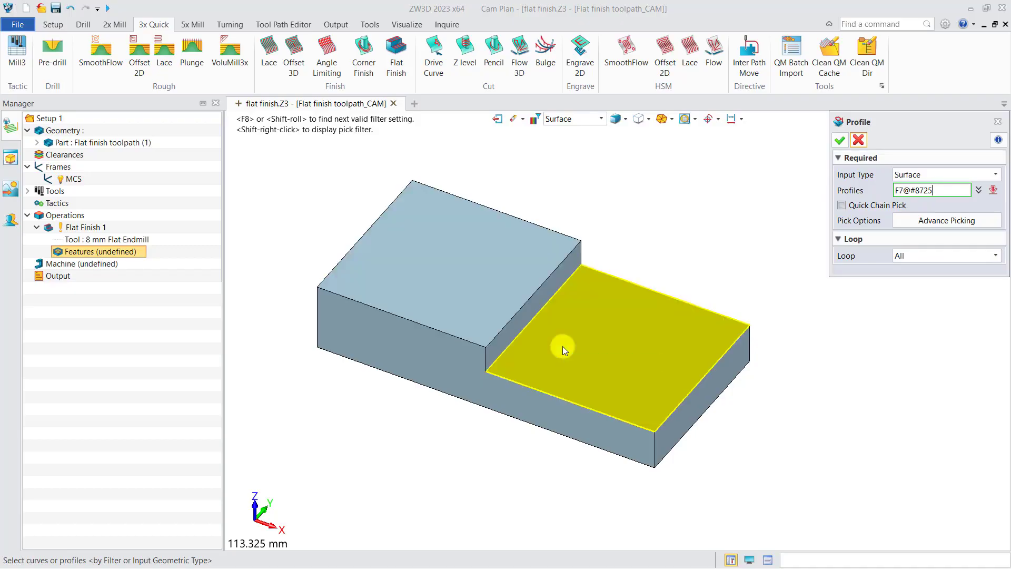
{"action": "left_click", "coordinate": [470, 277]}
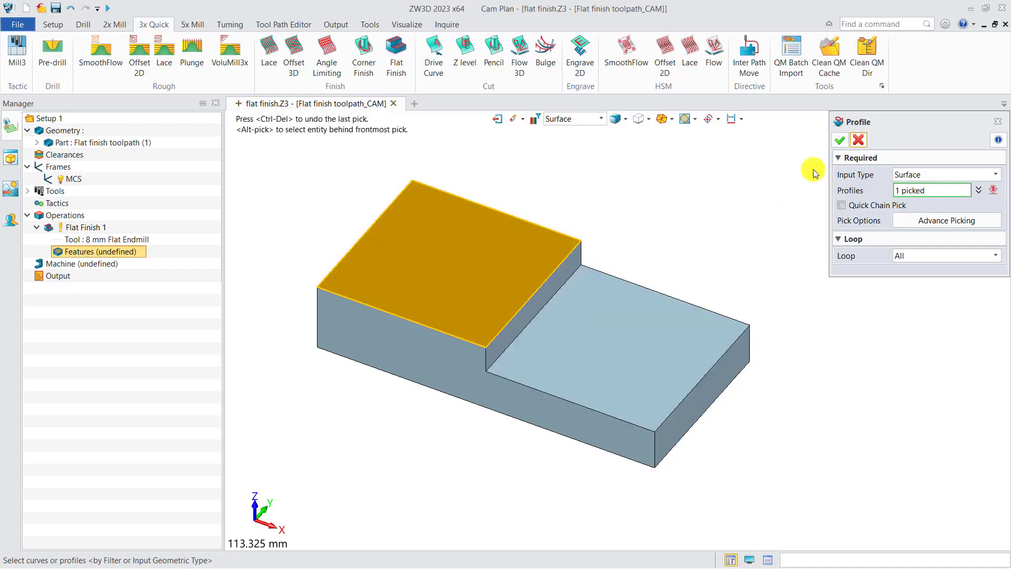
{"action": "left_click", "coordinate": [840, 139]}
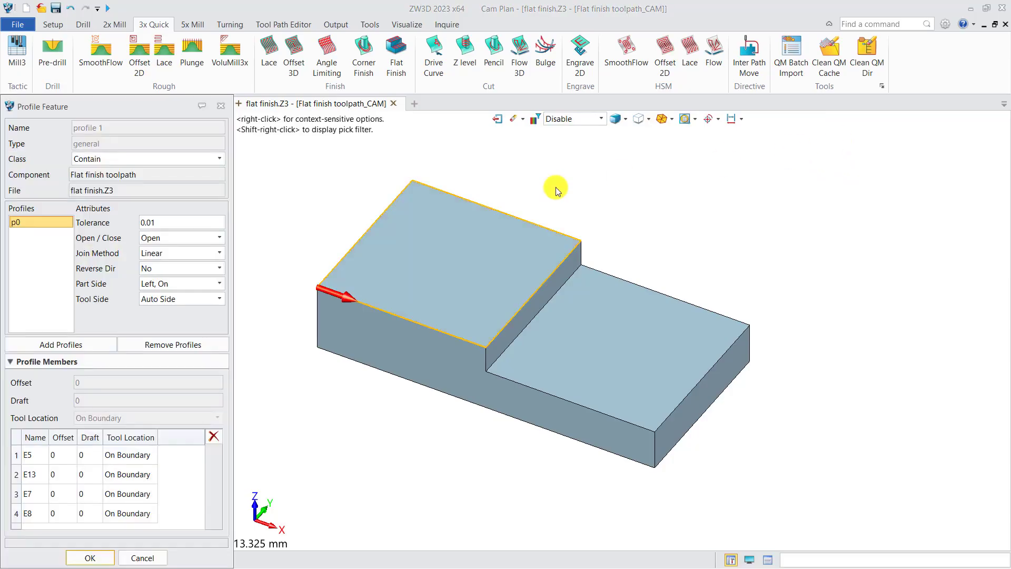
Step: Set the profile feature's Class to Part, accept it, and recalculate Flat Finish 1
{"action": "left_click", "coordinate": [132, 159]}
{"action": "left_click", "coordinate": [127, 179]}
{"action": "left_click", "coordinate": [92, 557]}
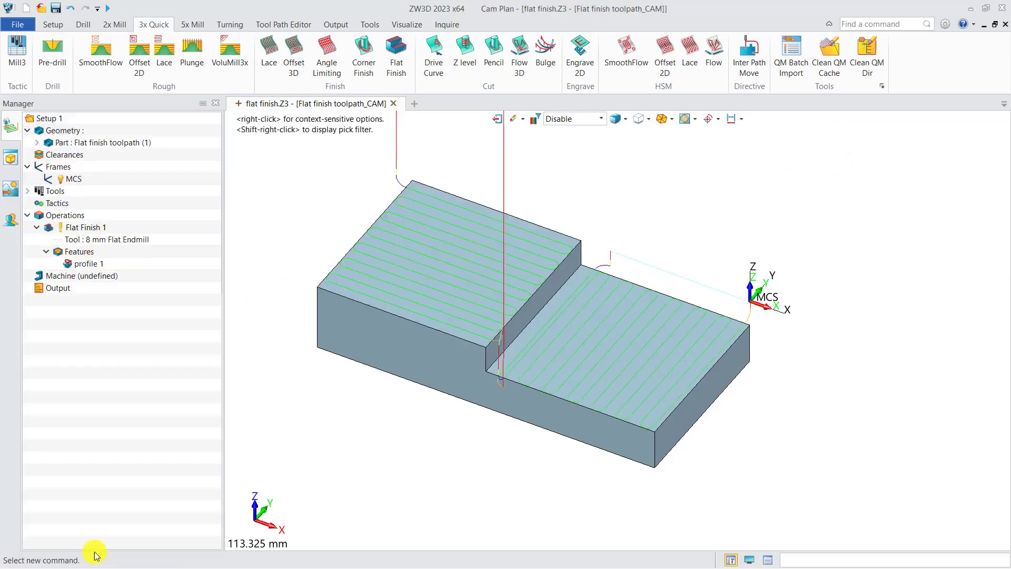
{"action": "right_click", "coordinate": [81, 227]}
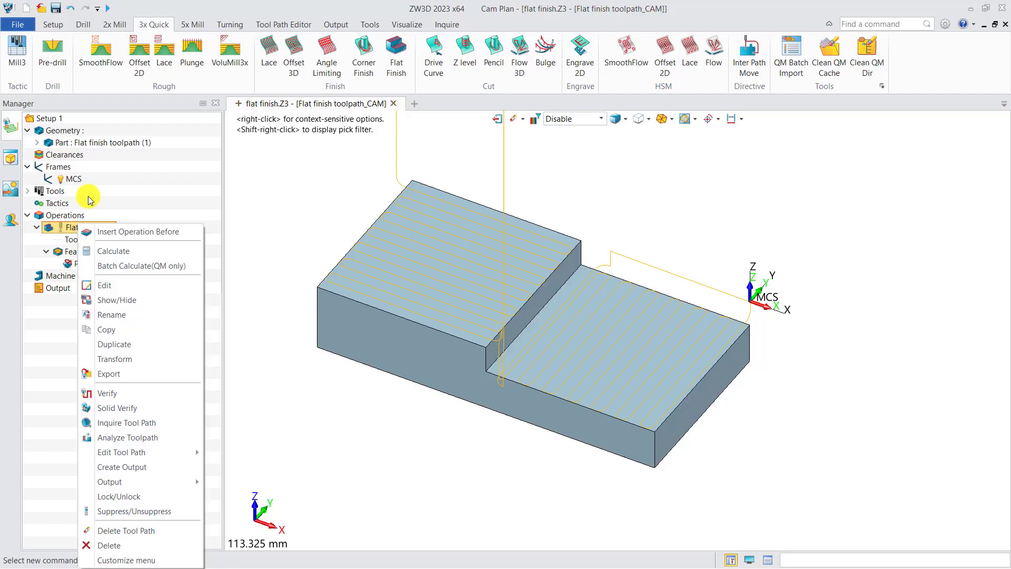
{"action": "left_click", "coordinate": [108, 252]}
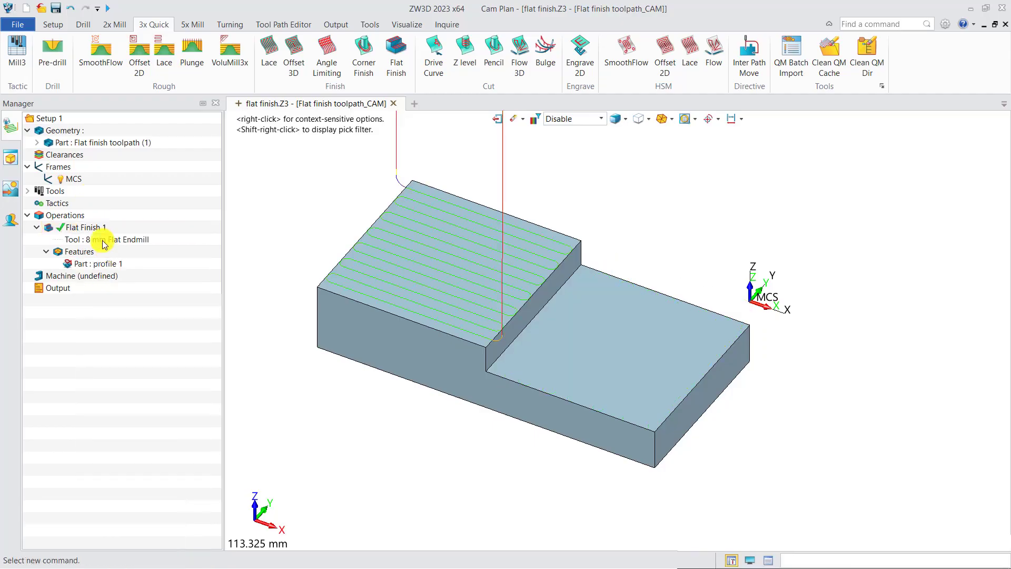
Step: Set the Path Type of Flat Finish 1 to Offset2D and recalculate the toolpath on the upper face
{"action": "left_click", "coordinate": [91, 230]}
{"action": "double_click", "coordinate": [92, 230]}
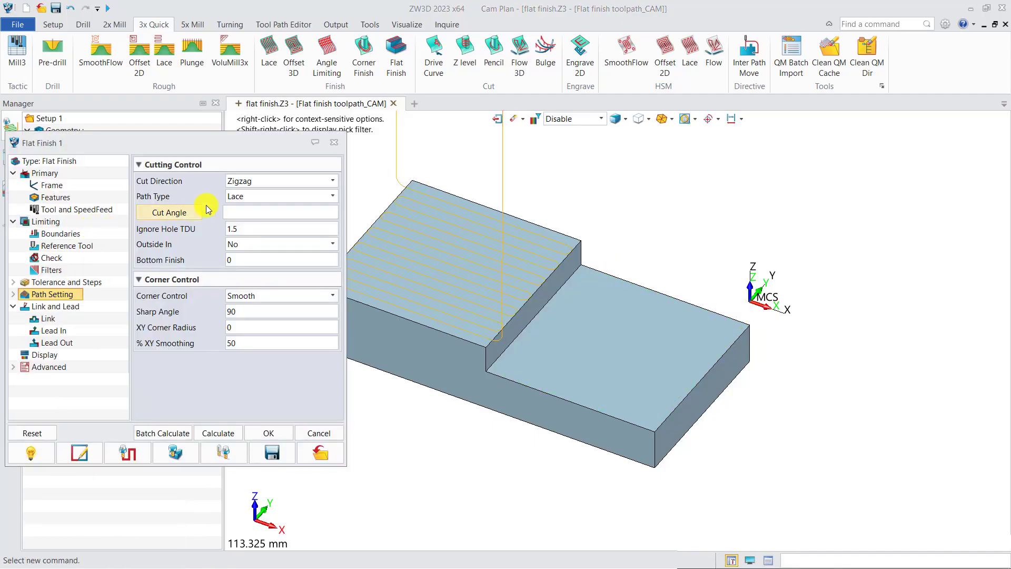
{"action": "left_click", "coordinate": [256, 196]}
{"action": "left_click", "coordinate": [264, 220]}
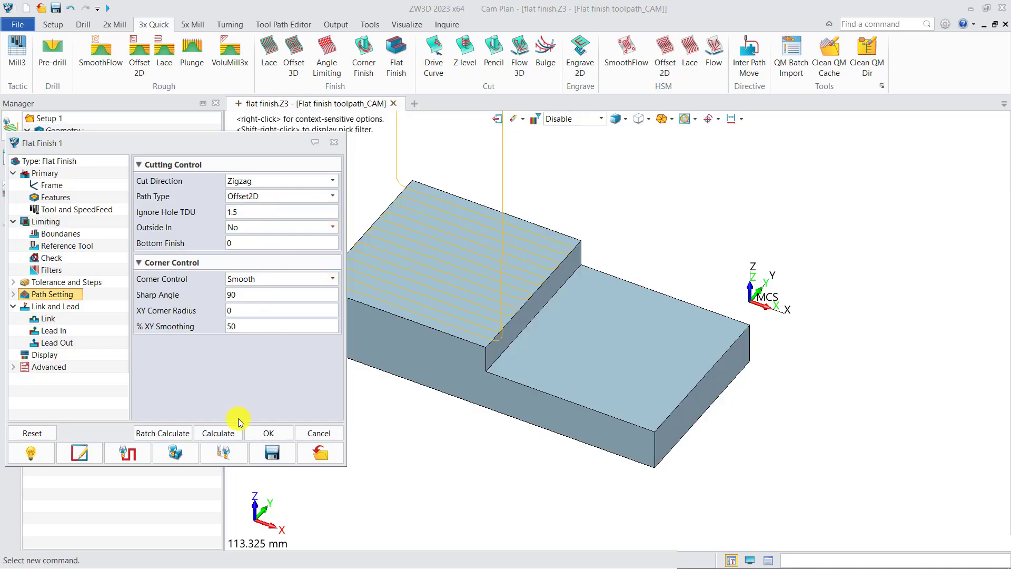
{"action": "left_click", "coordinate": [218, 433]}
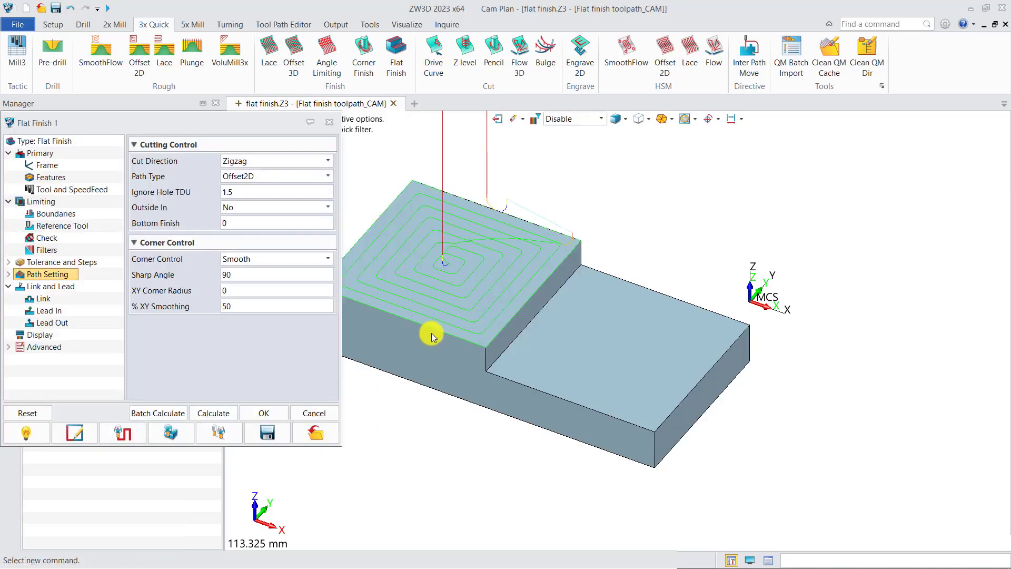
{"action": "middle_click_drag", "start_coordinate": [457, 315], "coordinate": [499, 325]}
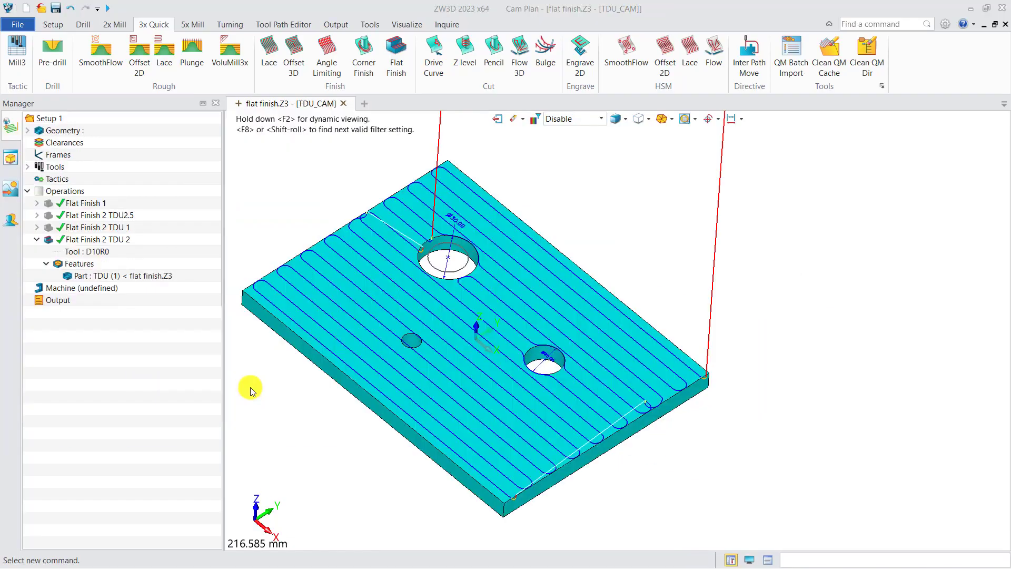
Step: Examine the Ignore Hole TDU setting of Flat Finish 2 TDU 2 and how its toolpath runs around the 20 mm hole
{"action": "double_click", "coordinate": [108, 240]}
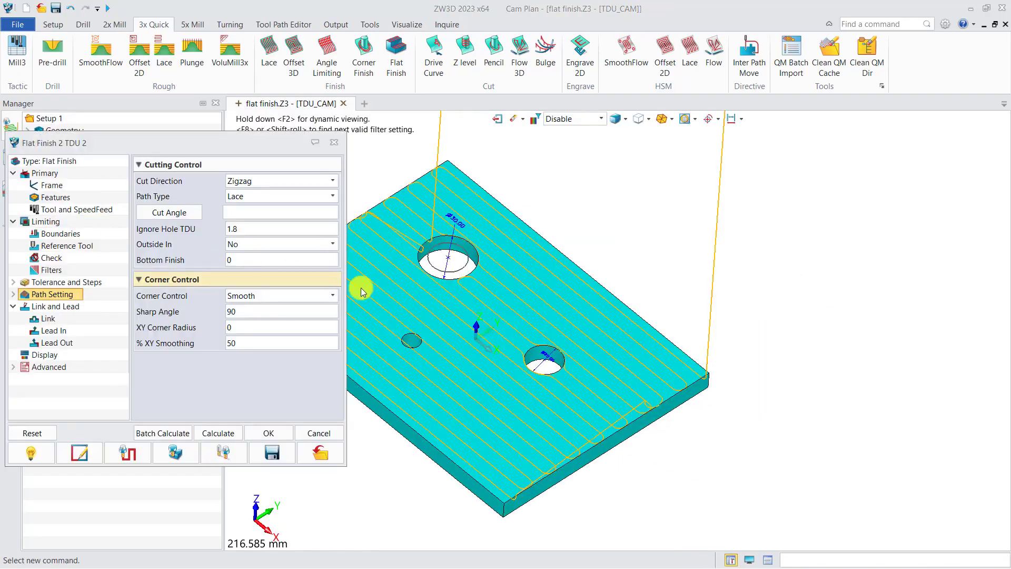
{"action": "scroll", "coordinate": [578, 406], "scroll_direction": "up", "scroll_amount": 3}
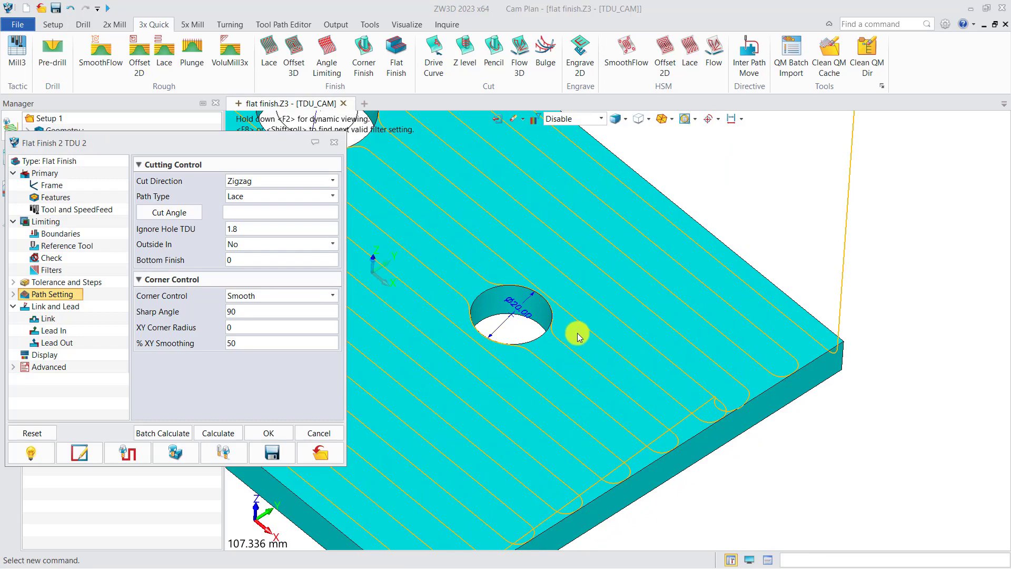
{"action": "scroll", "coordinate": [532, 311], "scroll_direction": "up", "scroll_amount": 2}
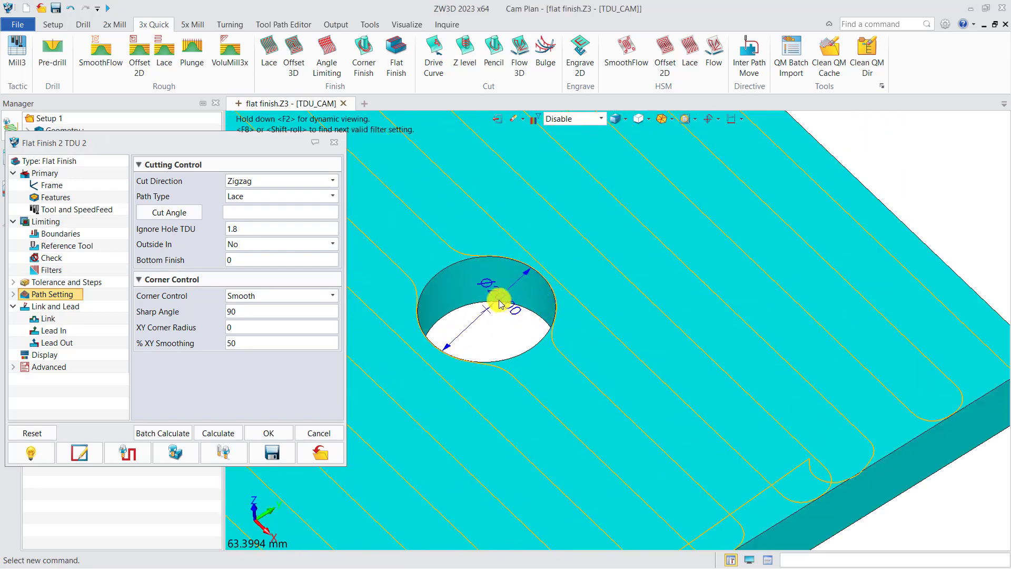
{"action": "left_click", "coordinate": [334, 142]}
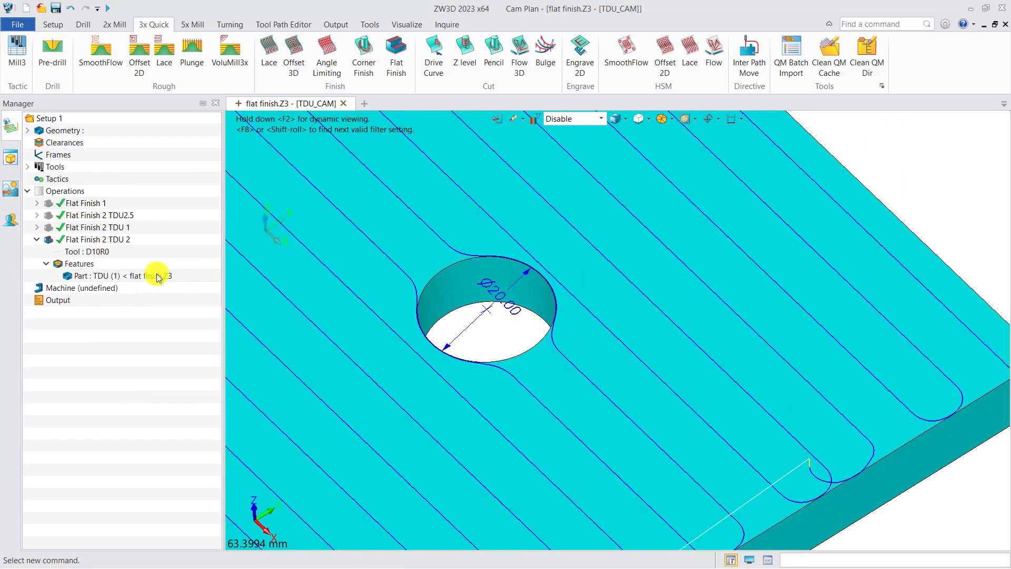
{"action": "double_click", "coordinate": [111, 240]}
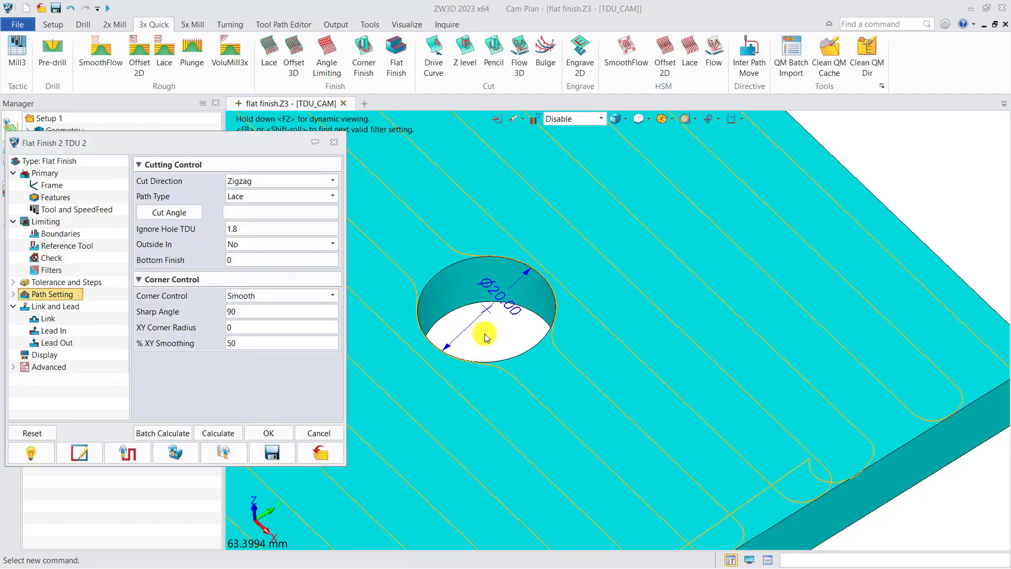
{"action": "right_click_drag", "start_coordinate": [488, 337], "coordinate": [490, 340]}
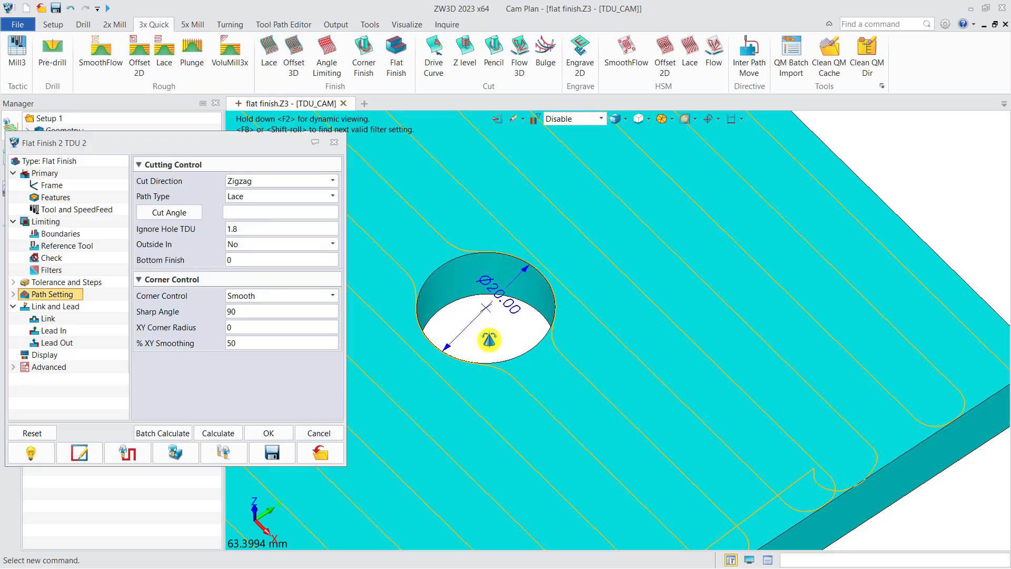
{"action": "left_click", "coordinate": [243, 231]}
{"action": "mouse_move", "coordinate": [245, 229]}
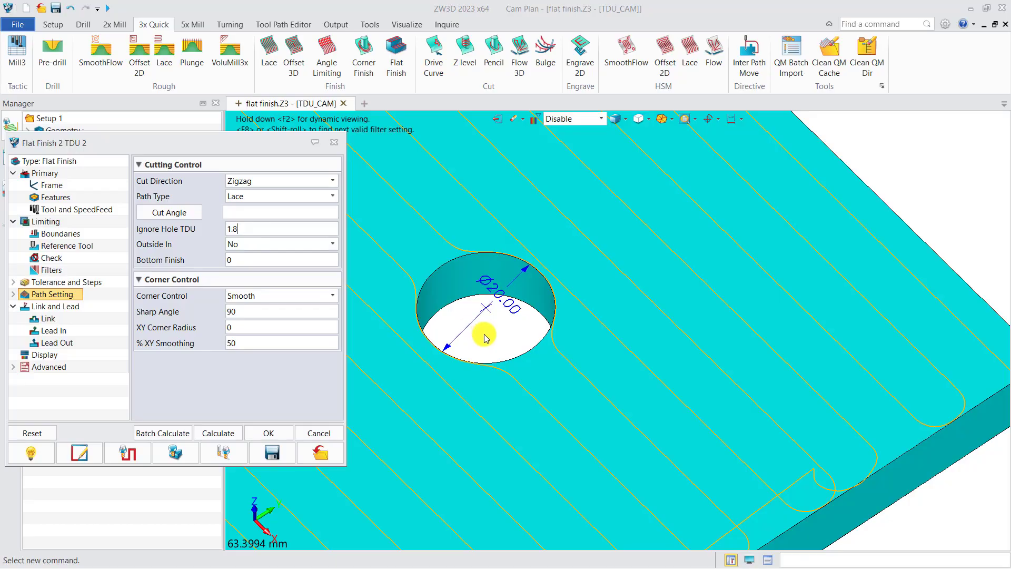
{"action": "scroll", "coordinate": [463, 275], "scroll_direction": "down", "scroll_amount": 3}
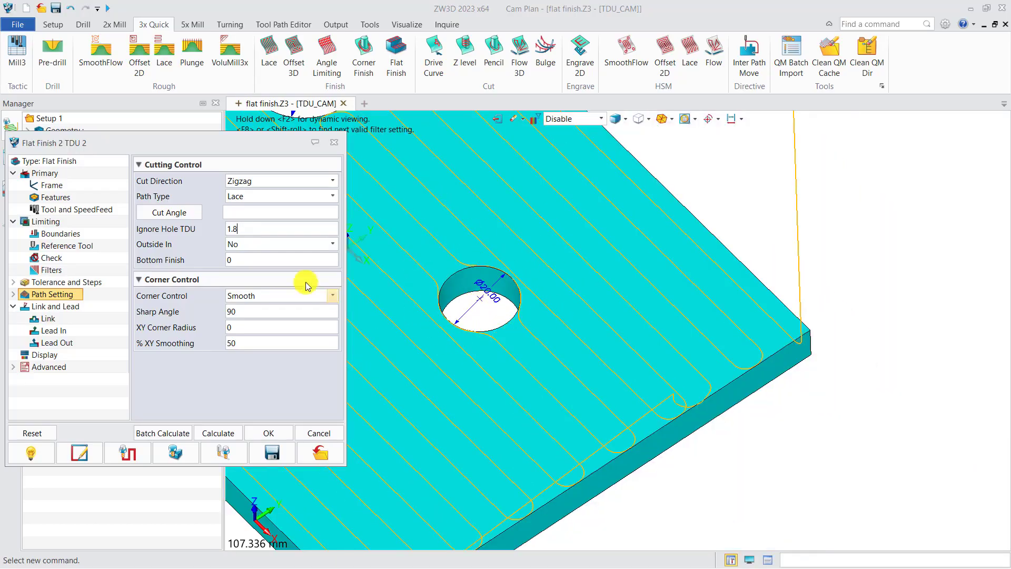
Step: Set Ignore Hole TDU to 2.5 for Flat Finish 2 TDU 2 and recalculate the toolpath
{"action": "double_click", "coordinate": [227, 229]}
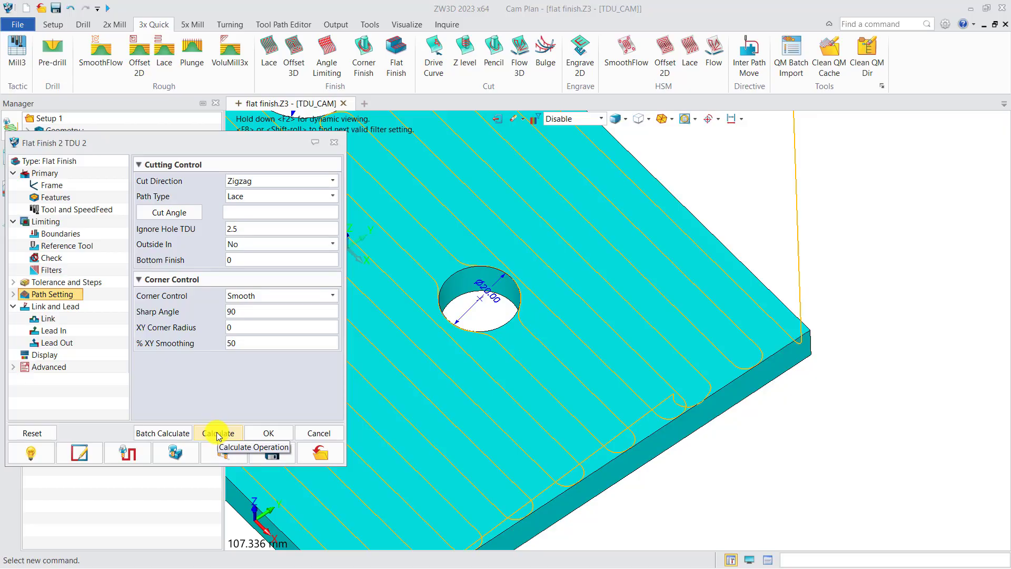
{"action": "left_click", "coordinate": [219, 437]}
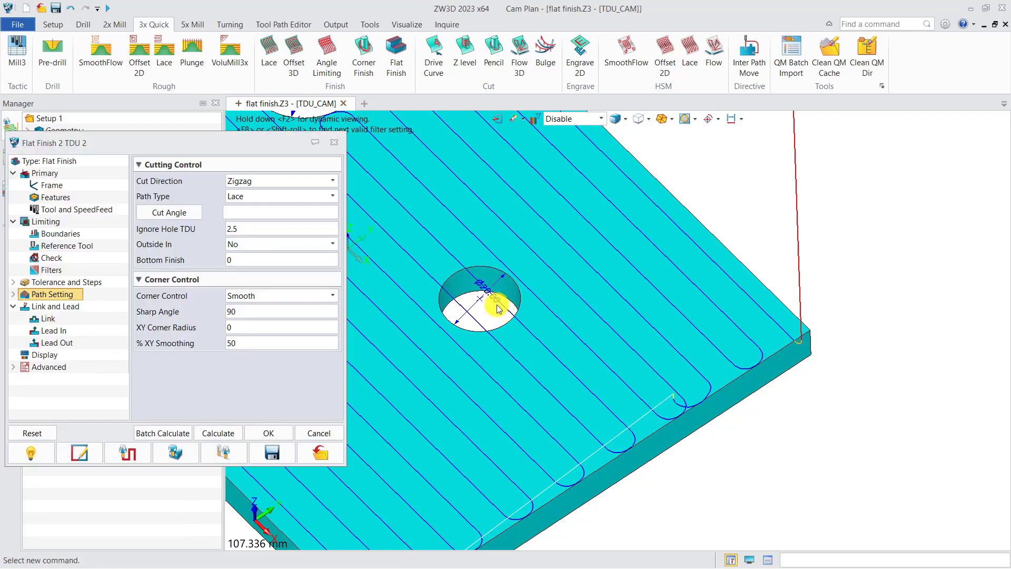
{"action": "scroll", "coordinate": [490, 293], "scroll_direction": "up", "scroll_amount": 2}
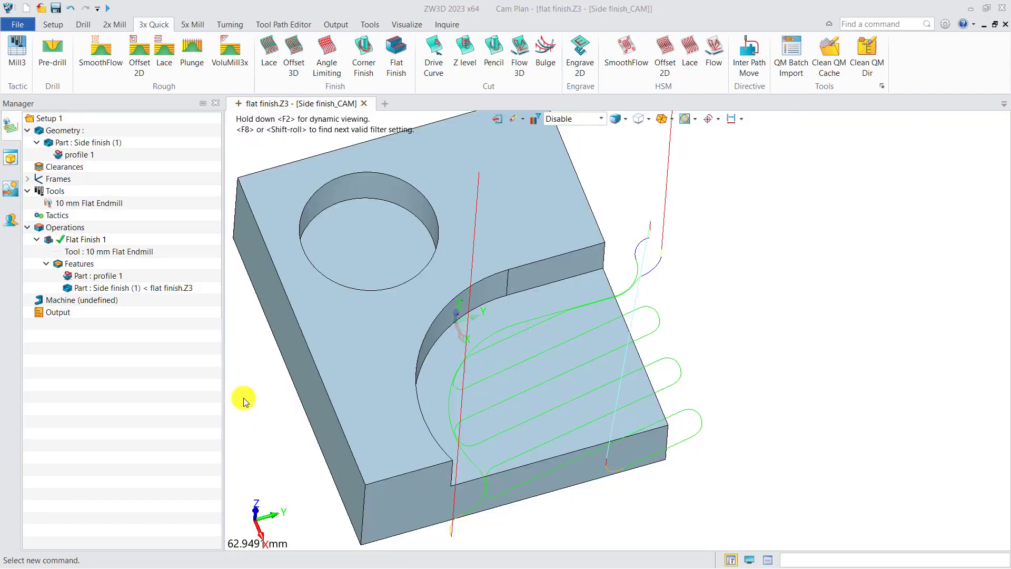
Step: Open Flat Finish 1 of the side finish part and examine its side finish pass along the curved wall
{"action": "double_click", "coordinate": [84, 240]}
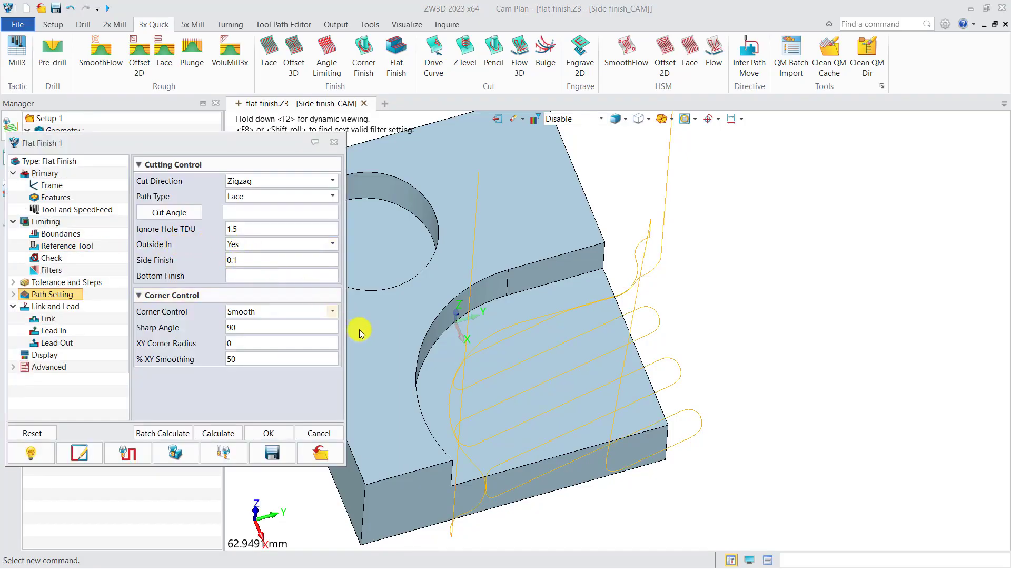
{"action": "scroll", "coordinate": [584, 408], "scroll_direction": "up", "scroll_amount": 2}
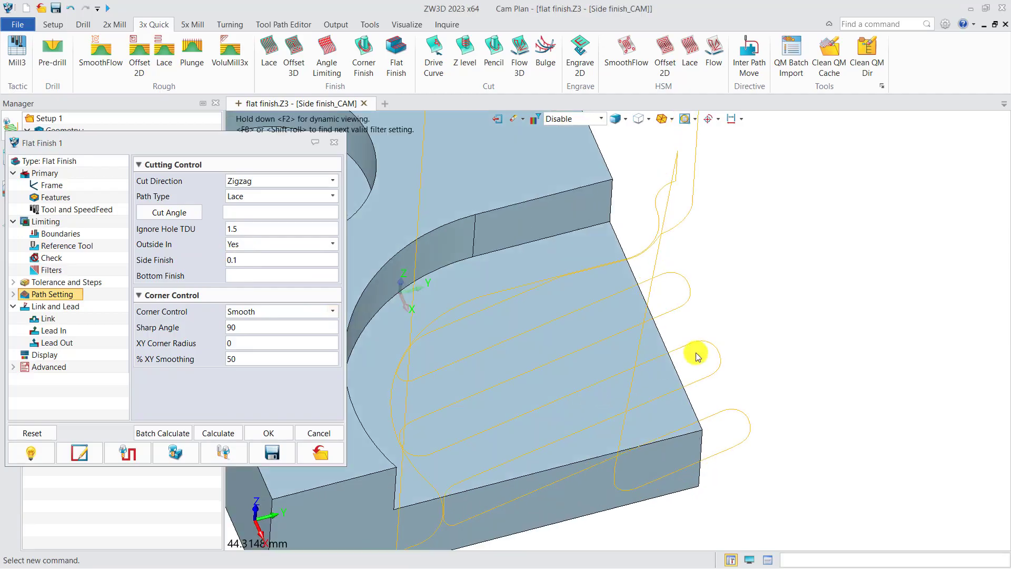
{"action": "right_click_drag", "start_coordinate": [701, 367], "coordinate": [729, 350]}
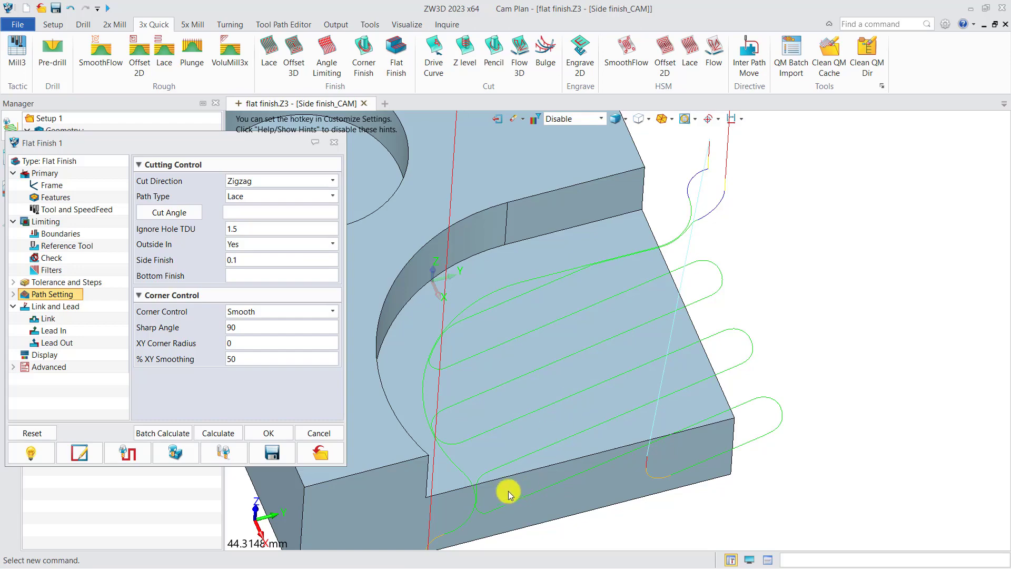
{"action": "scroll", "coordinate": [428, 358], "scroll_direction": "up", "scroll_amount": 3}
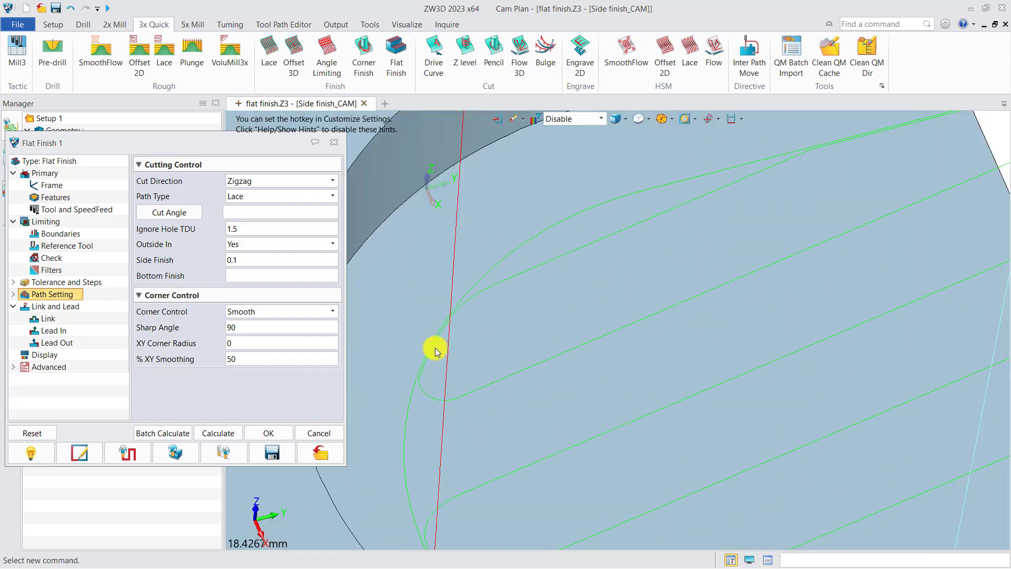
{"action": "scroll", "coordinate": [426, 366], "scroll_direction": "up", "scroll_amount": 3}
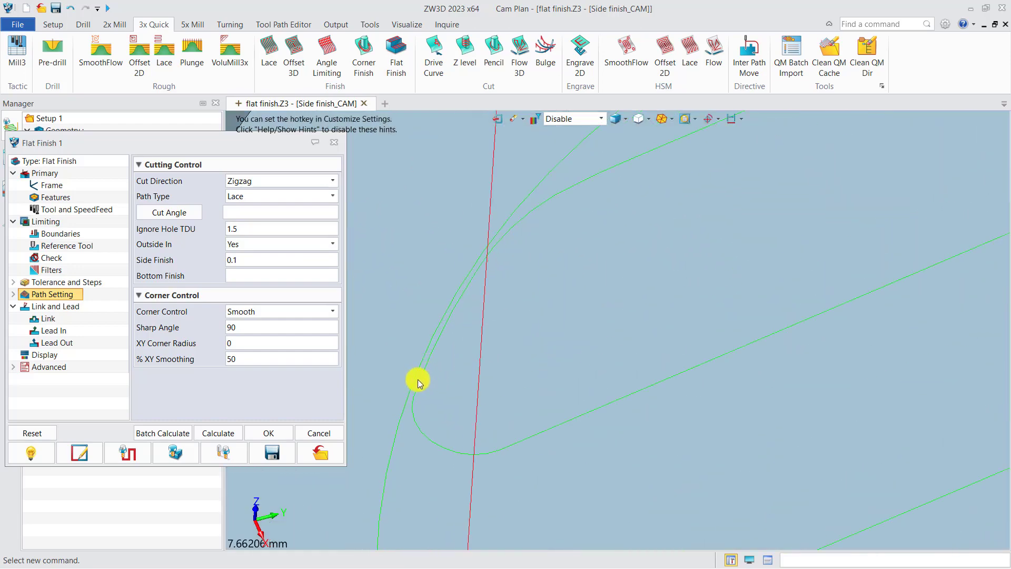
{"action": "scroll", "coordinate": [416, 378], "scroll_direction": "up", "scroll_amount": 3}
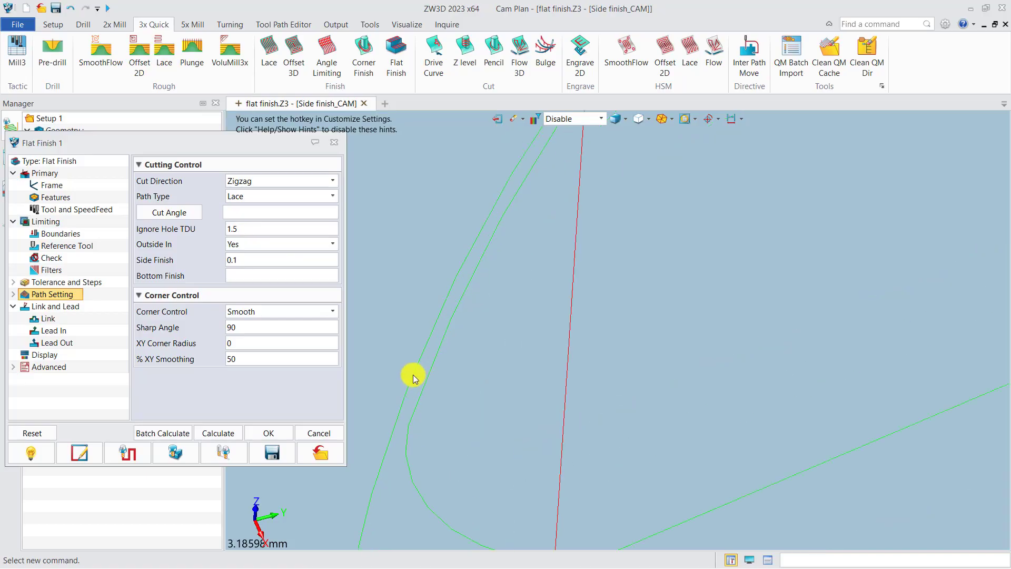
{"action": "scroll", "coordinate": [432, 363], "scroll_direction": "down", "scroll_amount": 9}
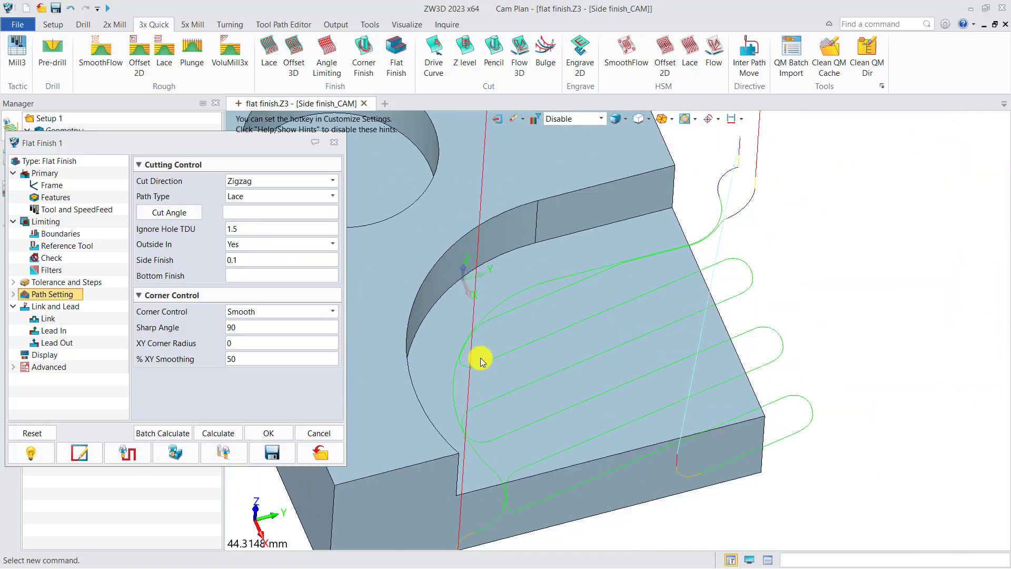
{"action": "middle_click_drag", "start_coordinate": [481, 355], "coordinate": [501, 350]}
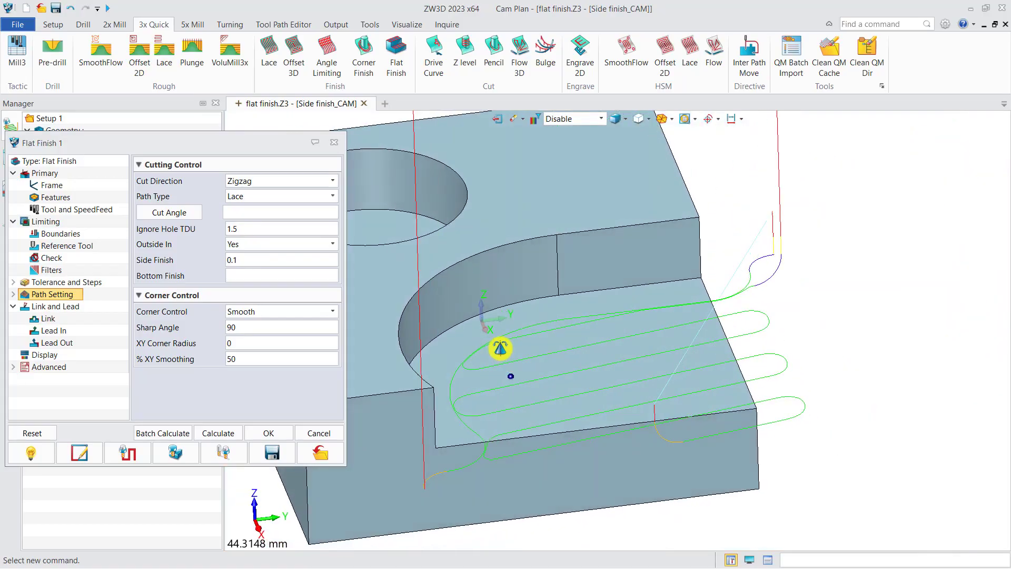
Step: Set Bottom Finish to 0.5 for Flat Finish 1 and recalculate the toolpath
{"action": "left_click", "coordinate": [257, 278]}
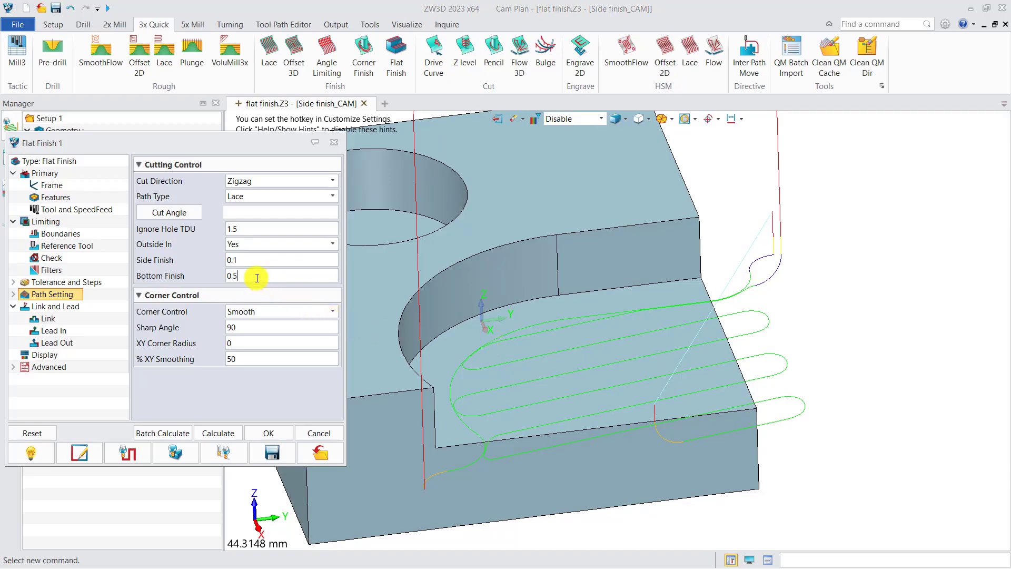
{"action": "left_click", "coordinate": [222, 432]}
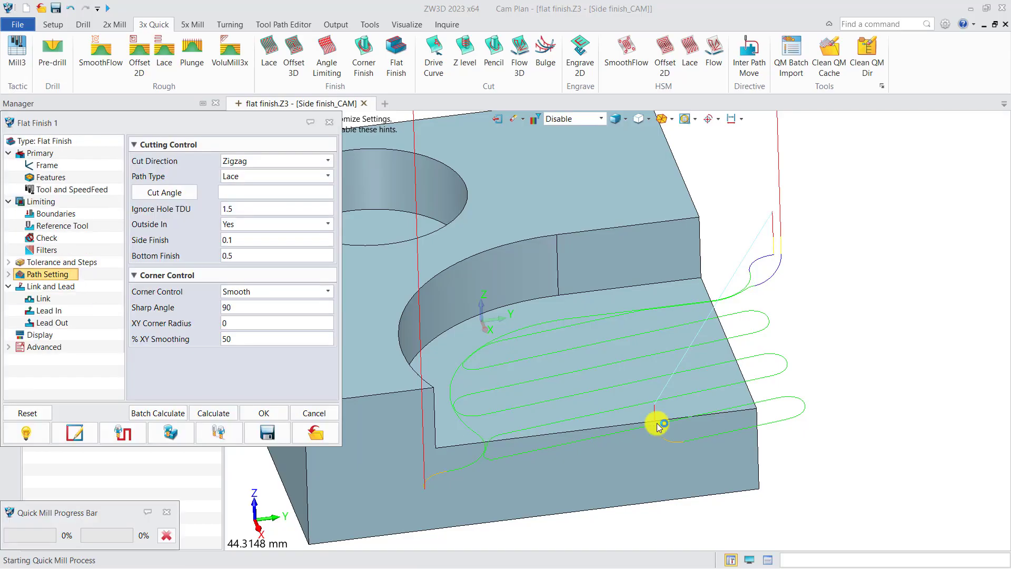
{"action": "right_click_drag", "start_coordinate": [680, 423], "coordinate": [677, 411]}
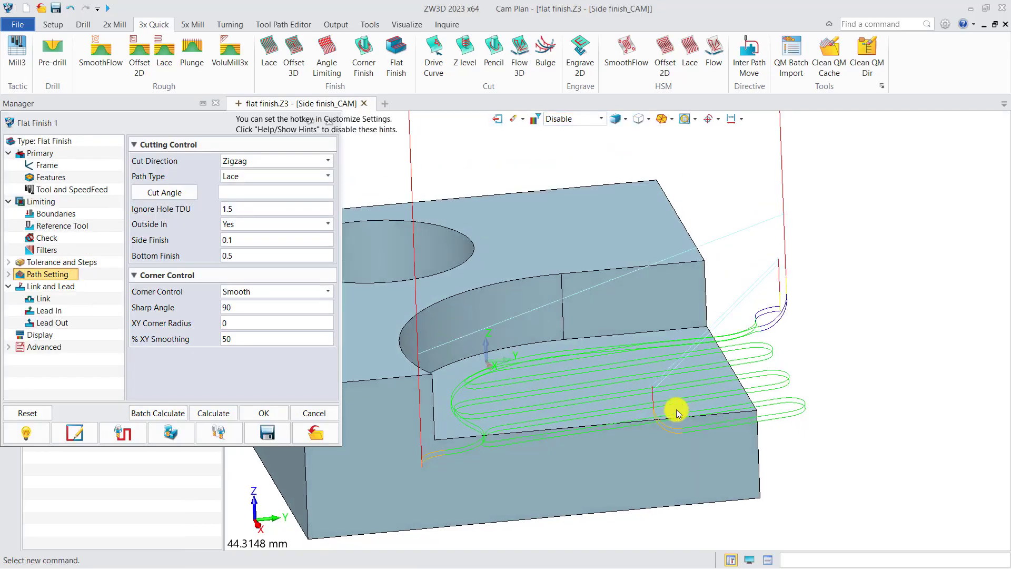
Step: Examine the spacing between the bottom finish passes from a side view, close to the part's open edge
{"action": "key", "text": "ctrl+Down"}
{"action": "key", "text": "ctrl+Right"}
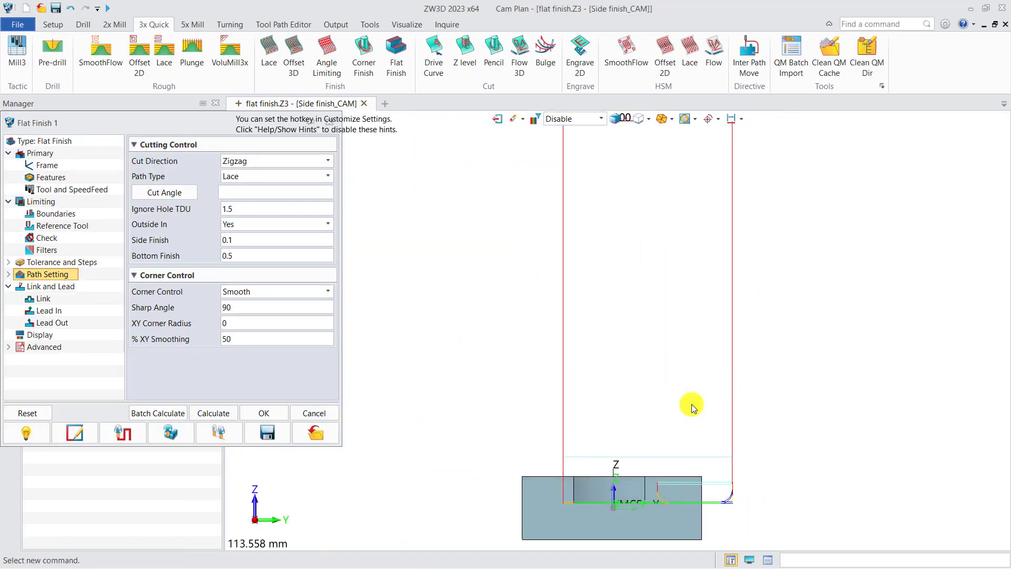
{"action": "scroll", "coordinate": [699, 521], "scroll_direction": "up", "scroll_amount": 4}
{"action": "scroll", "coordinate": [697, 518], "scroll_direction": "up", "scroll_amount": 1}
{"action": "middle_click_drag", "start_coordinate": [693, 504], "coordinate": [711, 414]}
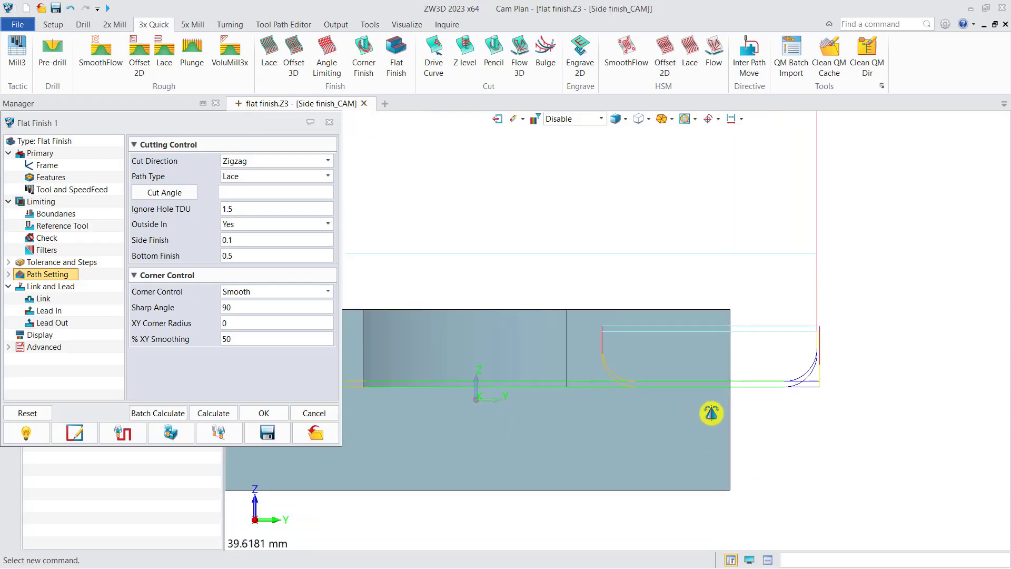
{"action": "scroll", "coordinate": [720, 403], "scroll_direction": "up", "scroll_amount": 2}
{"action": "scroll", "coordinate": [737, 372], "scroll_direction": "up", "scroll_amount": 2}
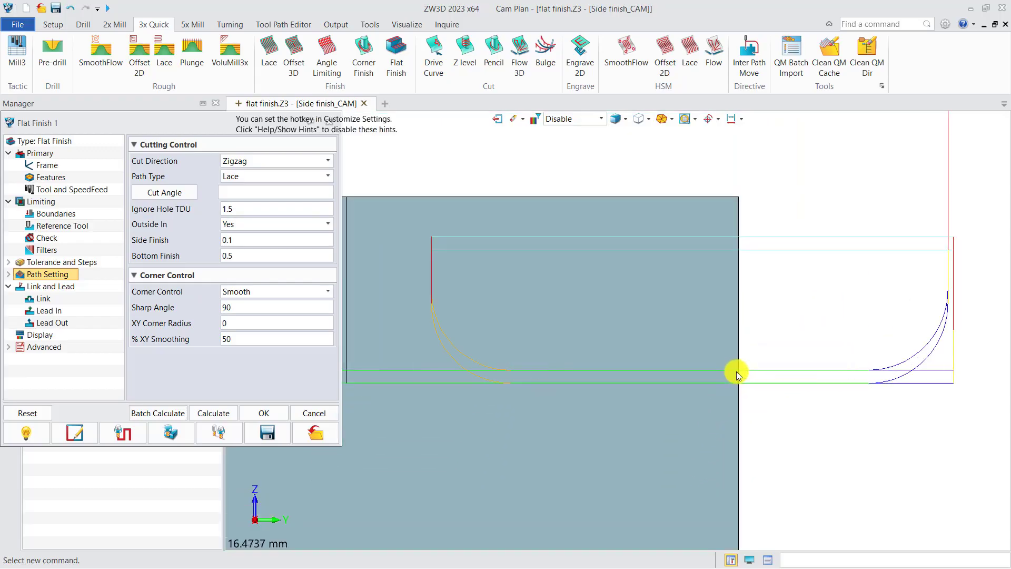